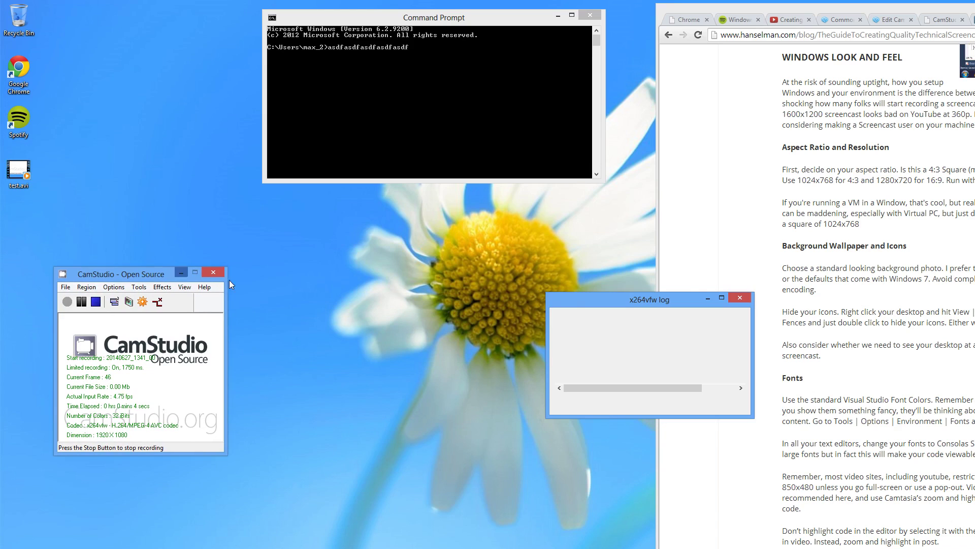
- Accept the license agreement for Java SE Development Kit 8u5 on Oracle's download page
left_click(764, 197)
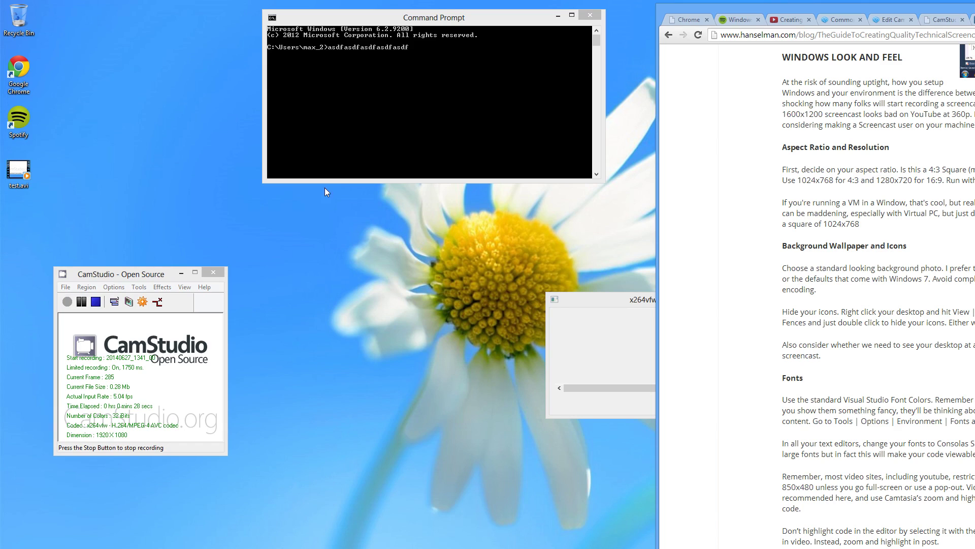
left_click_drag(124, 280, 123, 290)
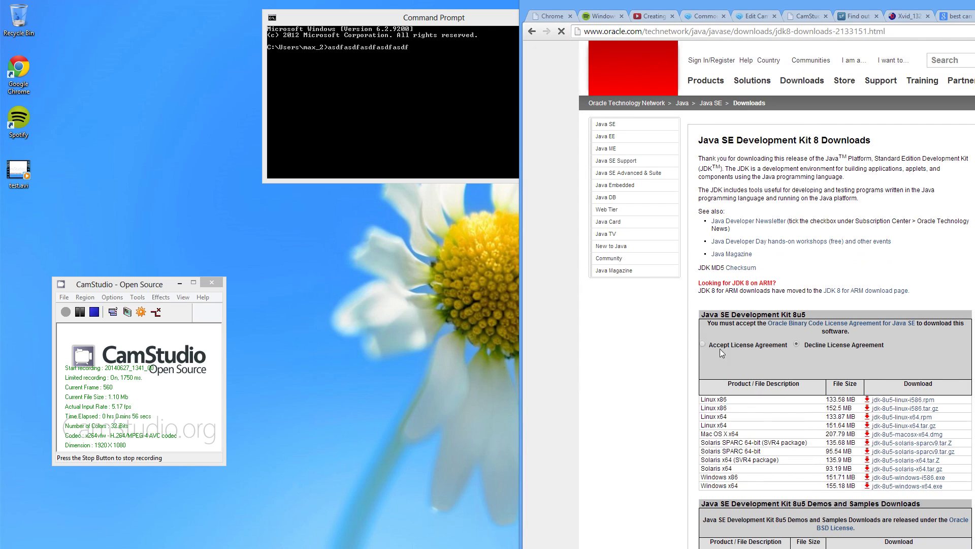
left_click(704, 345)
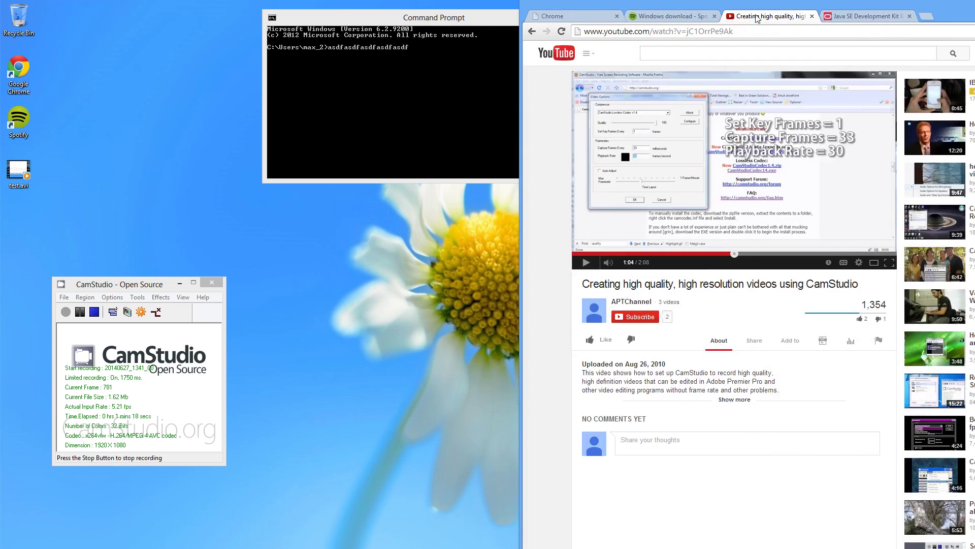
- Close the leftover YouTube, Spotify and Chrome tabs, keeping the Java SE Development Kit page open
key("ctrl+w")
left_click(682, 17)
key("ctrl+w")
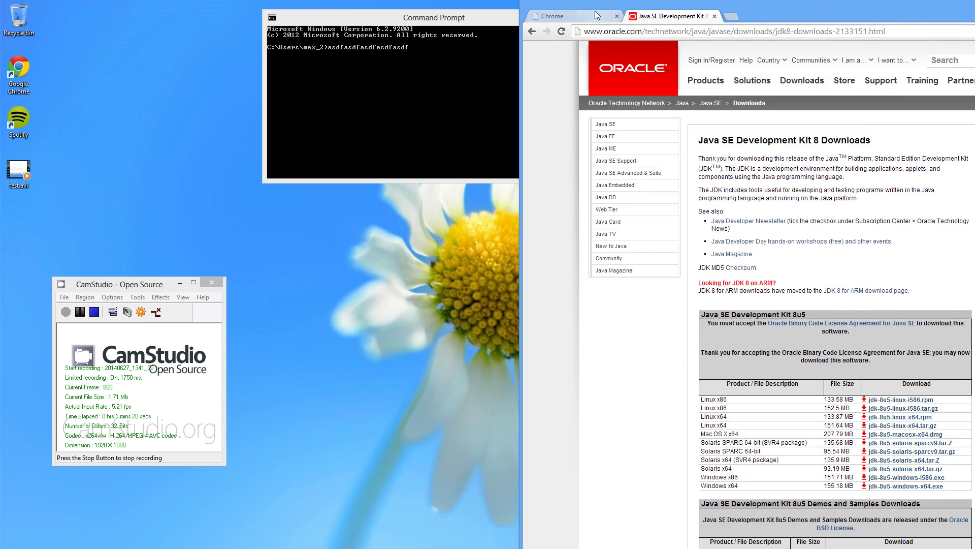
left_click(594, 17)
key("ctrl+w")
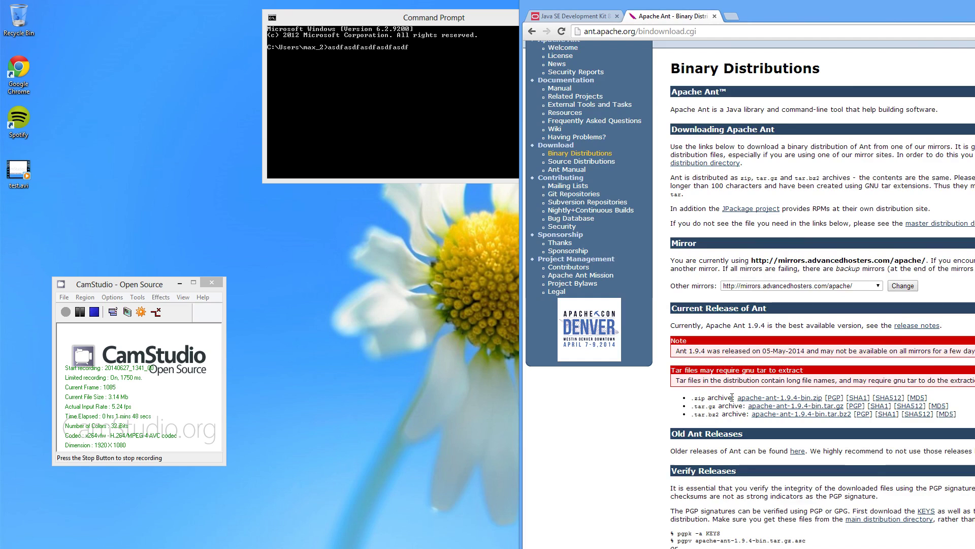
- Search the web for "ant windows" and read the Installing Apache Ant page from the results
scroll(739, 380, "up", 1)
left_click(708, 31)
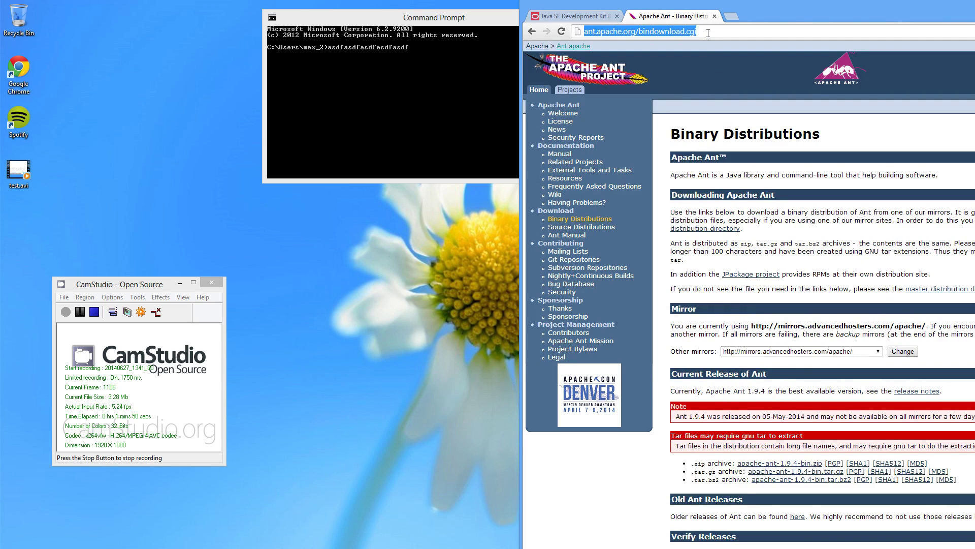
type("ant windows")
key("Return")
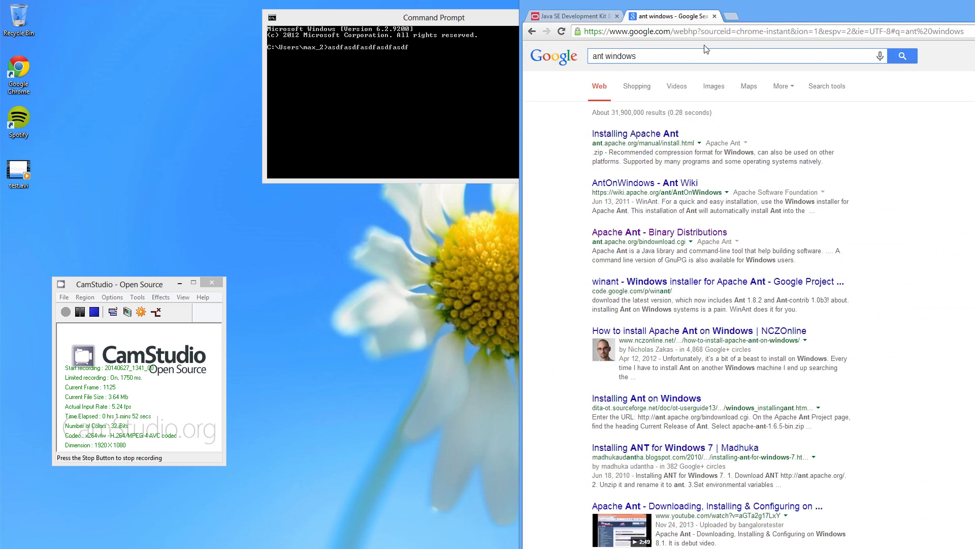
left_click(649, 133)
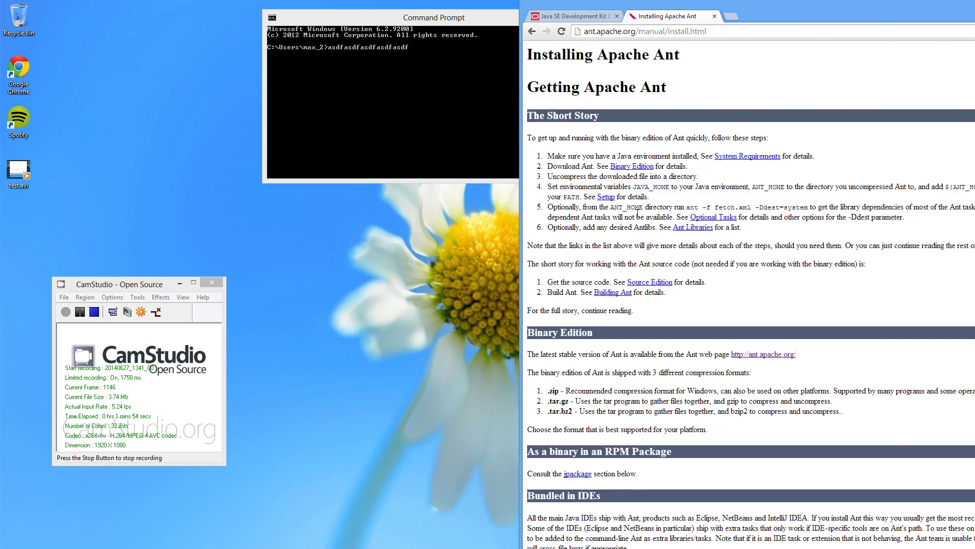
scroll(638, 213, "down", 2)
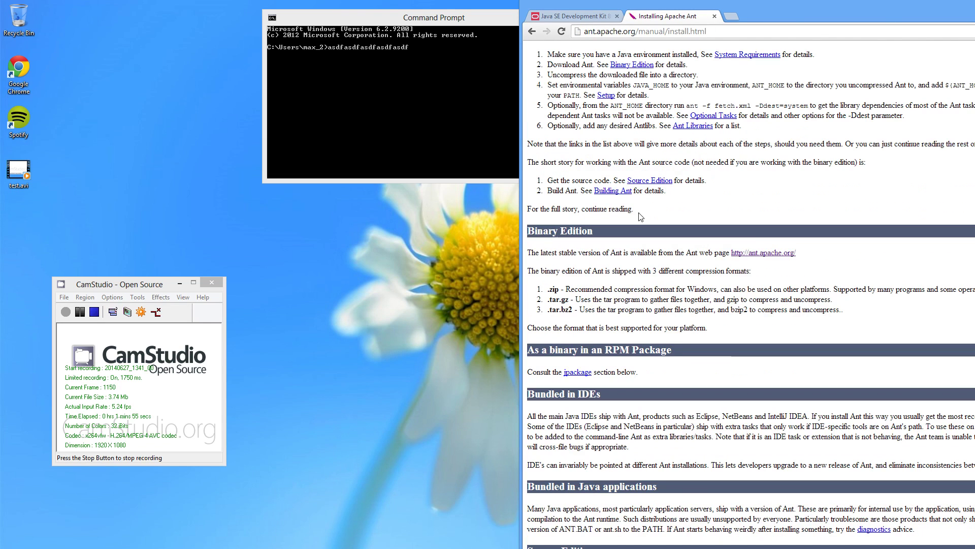
- Search the web for "ant", open the Apache Ant site and go to its Binary Distributions page
left_click(576, 16)
left_click(662, 18)
left_click(648, 32)
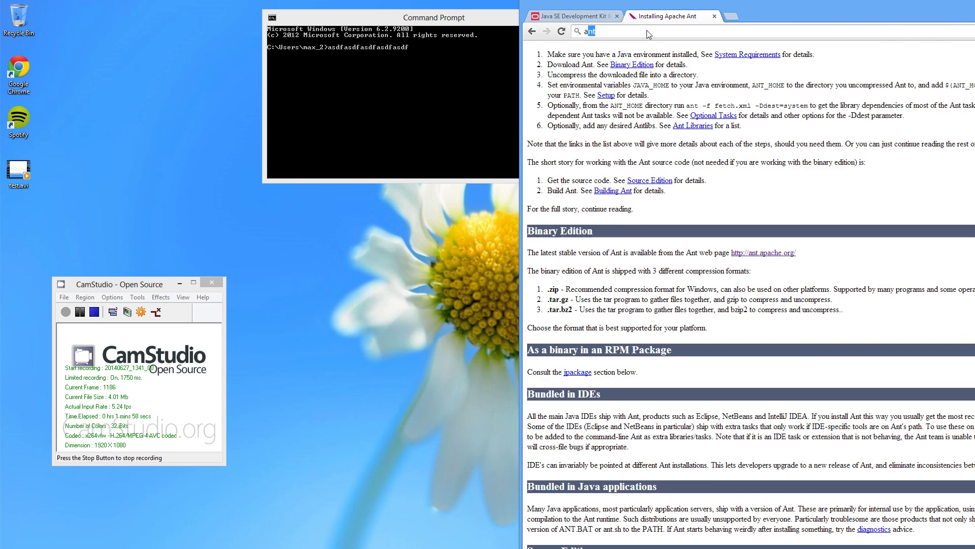
type("ant")
key("Return")
left_click(639, 136)
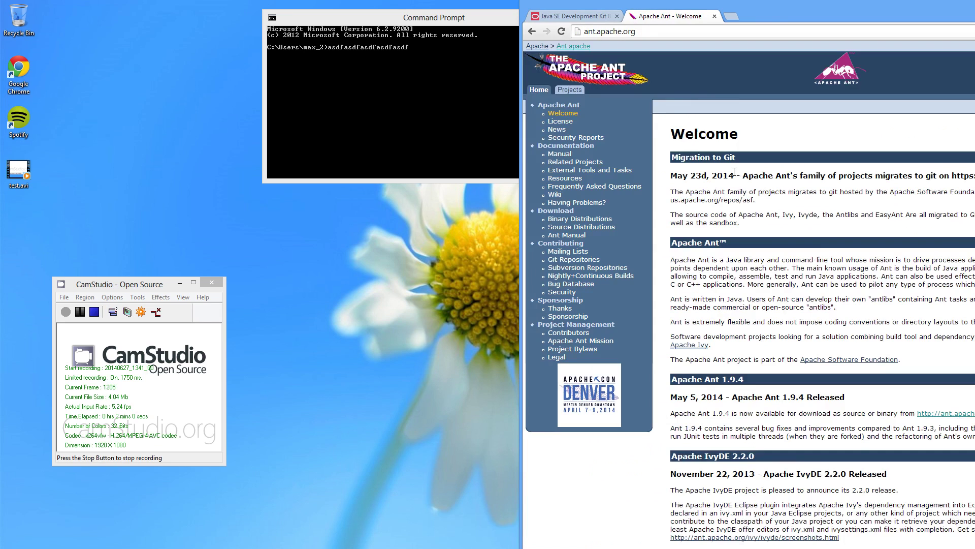
scroll(587, 162, "up", 1)
left_click(566, 221)
scroll(565, 222, "down", 1)
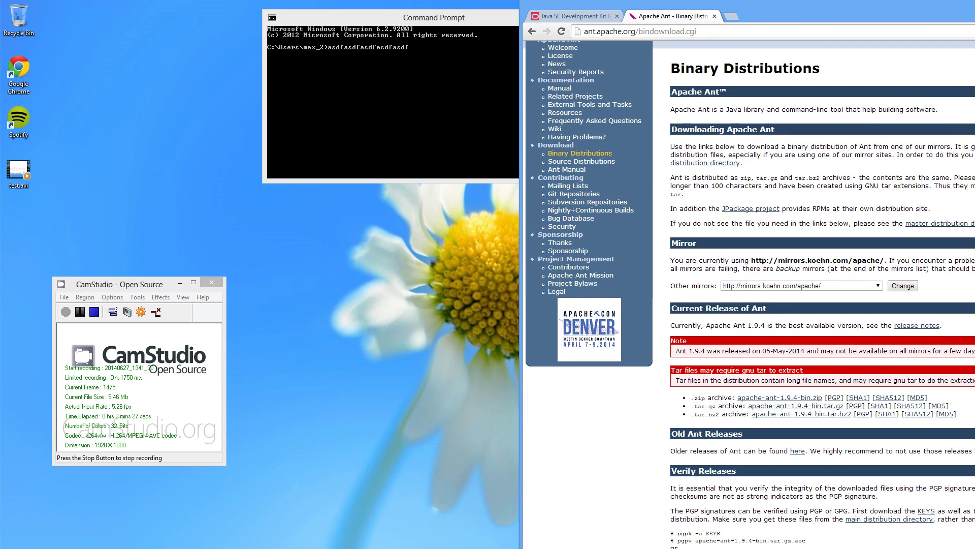
- Extract the downloaded apache-ant-1.9.4-bin.zip with 7-Zip into its own apache-ant-1.9.4-bin folder in Downloads
mouse_move(640, 495)
left_mouse_down()
mouse_move(637, 416)
mouse_move(643, 489)
left_mouse_up()
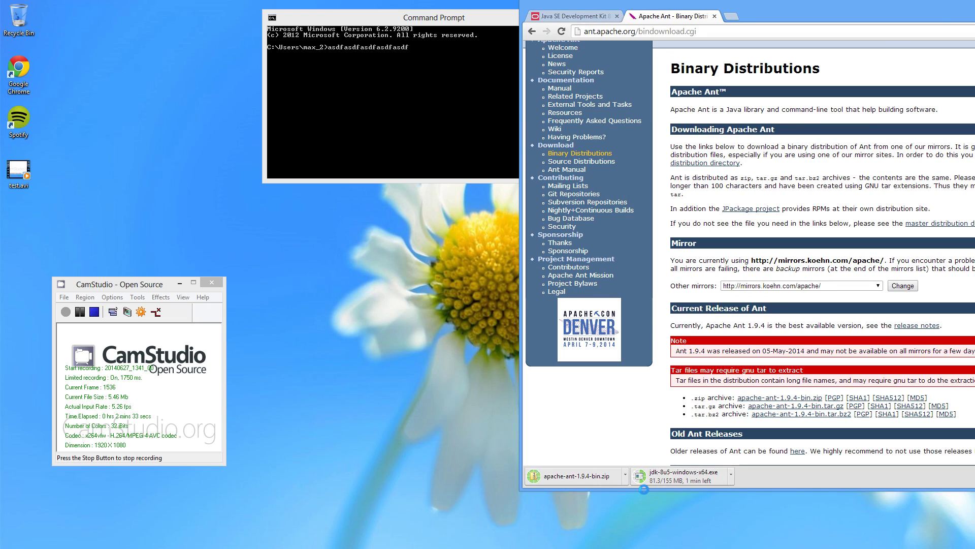
left_click(621, 475)
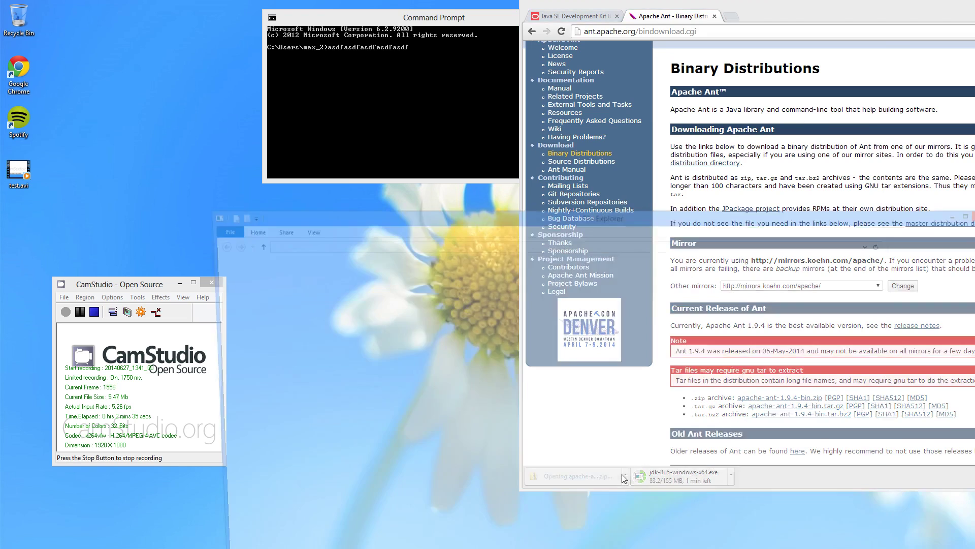
left_click(315, 244)
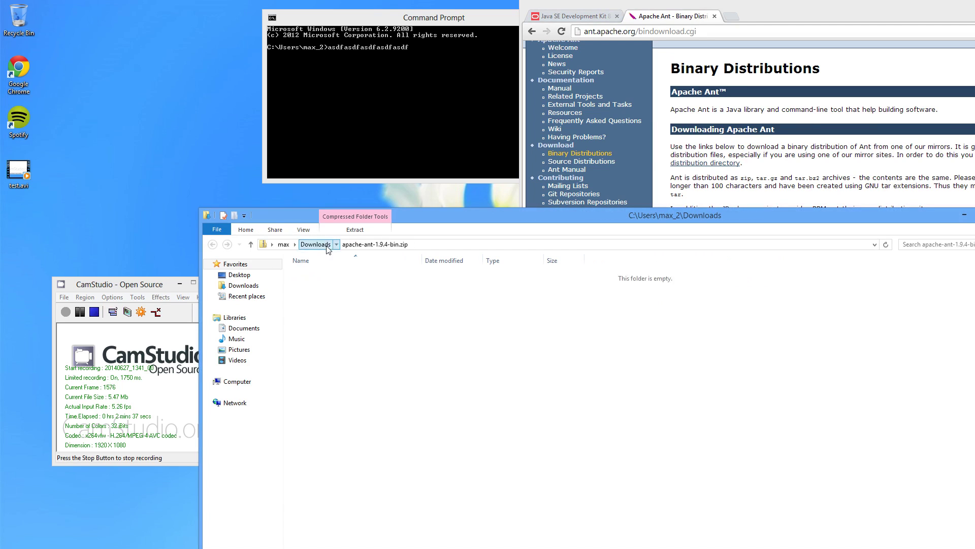
right_click(316, 275)
mouse_move(366, 327)
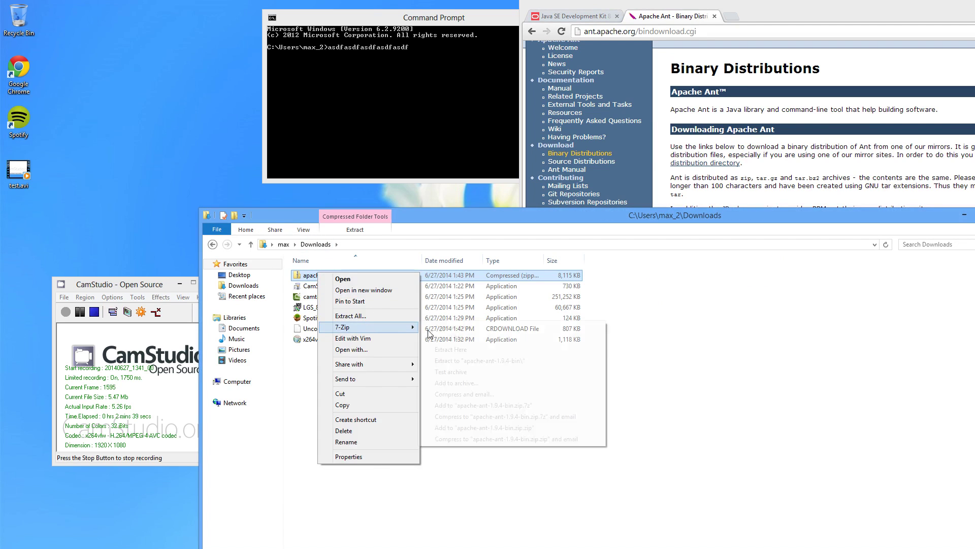
left_click(480, 366)
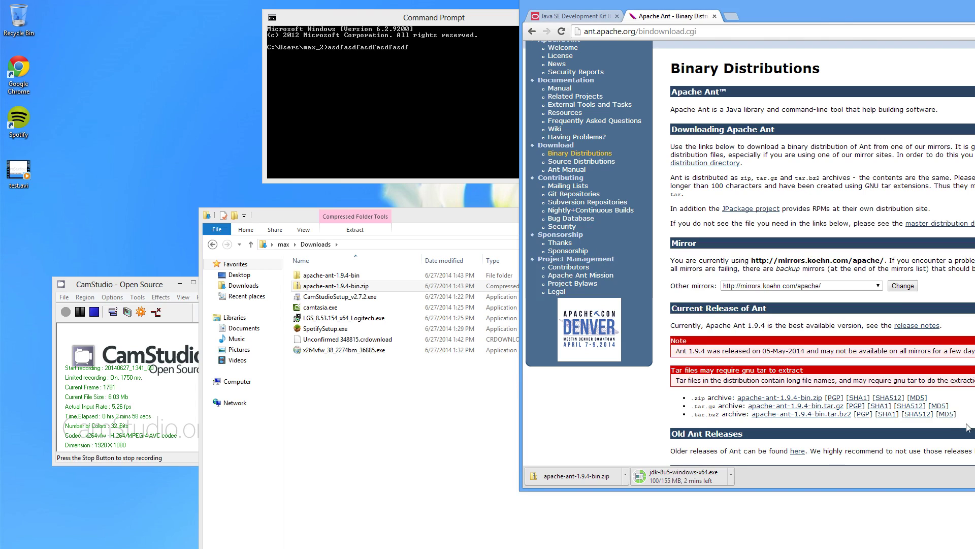
- Search for "android sdk" in a new tab, open the Android Developers SDK page and choose the Eclipse ADT download
key("ctrl+t")
type("android sdk")
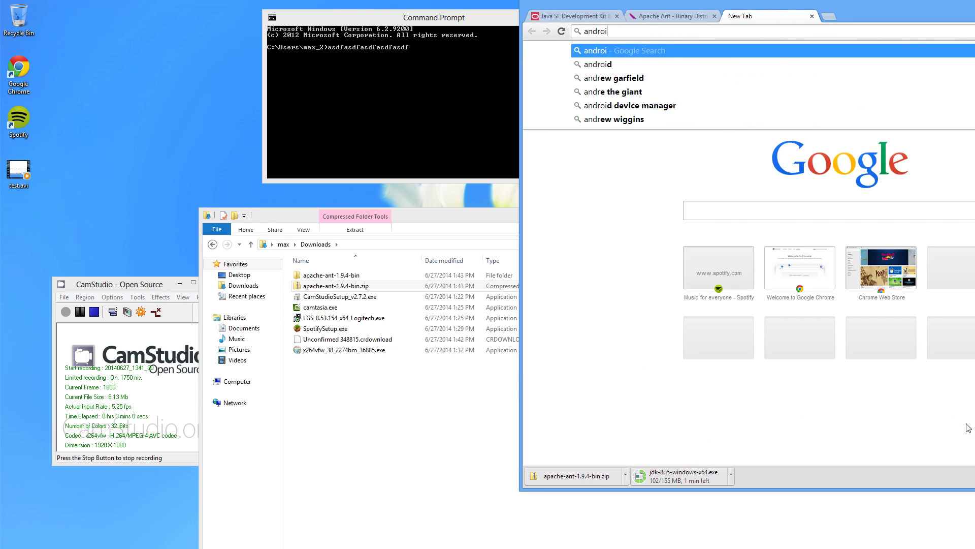
key("Return")
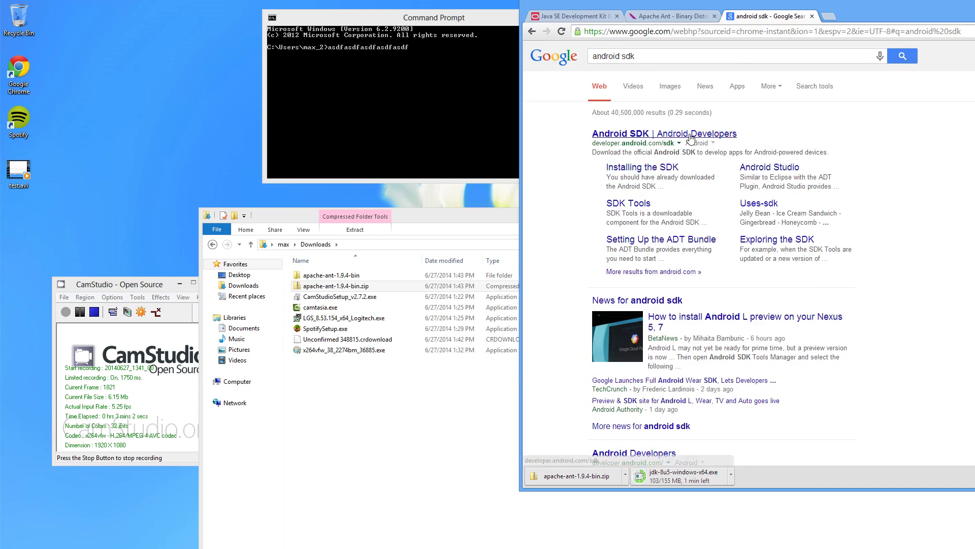
left_click(682, 144)
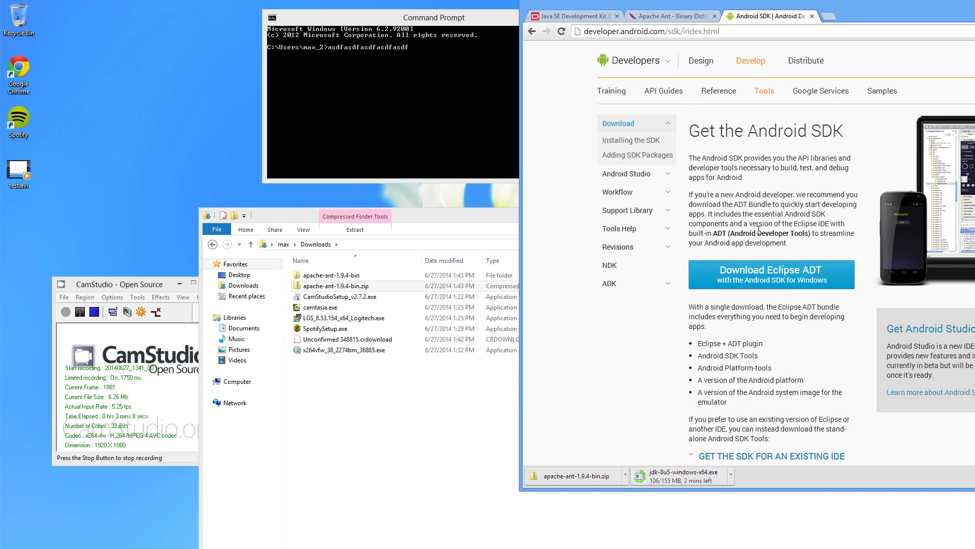
left_click(772, 274)
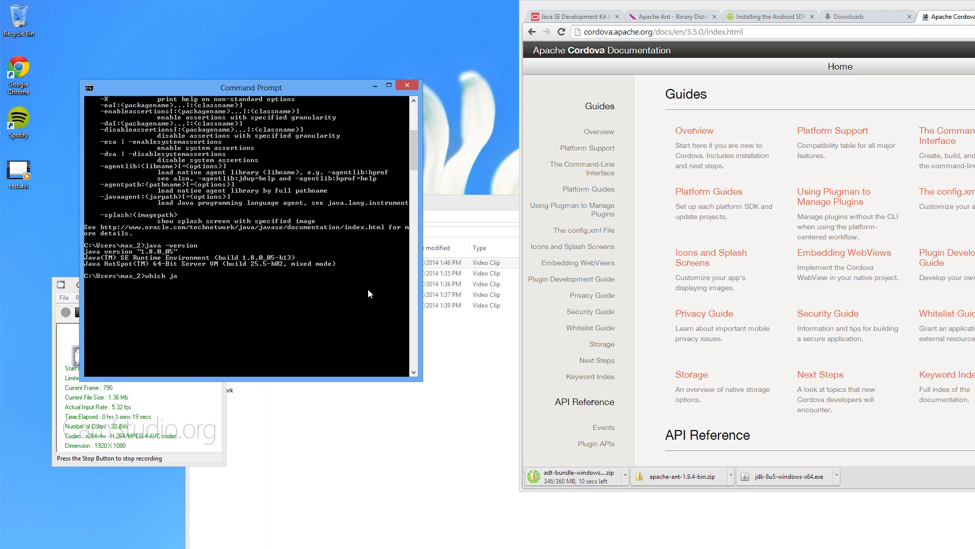
- Try to locate Java with "which java" in Command Prompt, and clear the screen with cls
type("va")
key("Return")
type("clear")
key("Return")
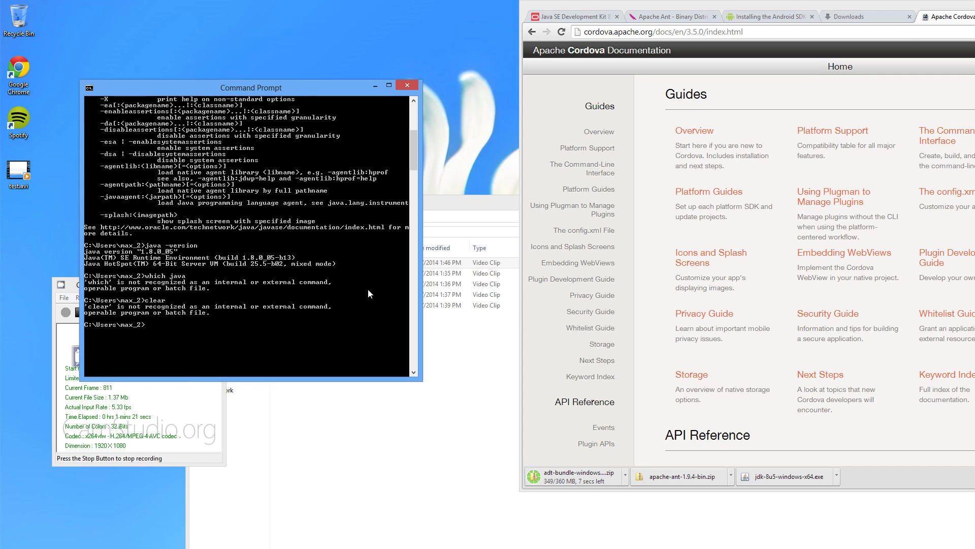
type("cls")
key("Return")
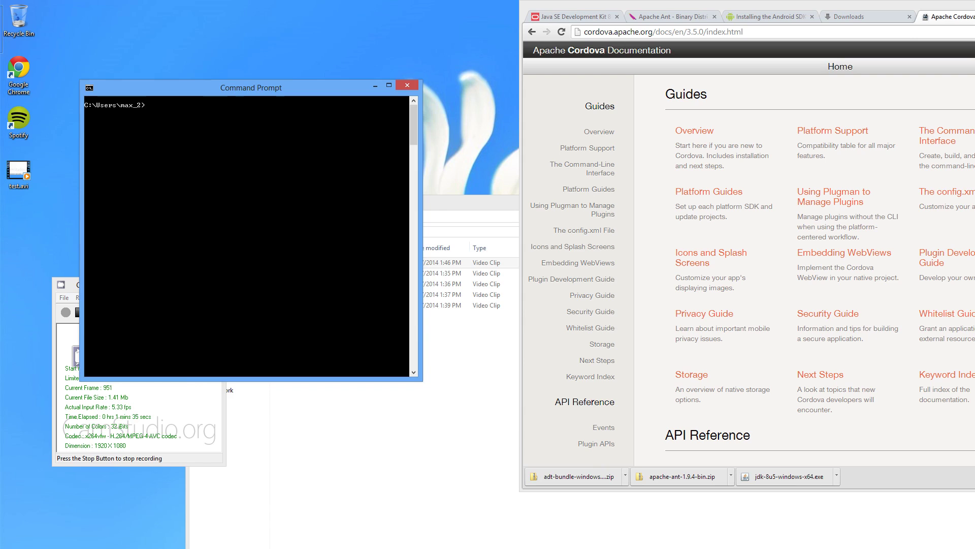
- Bring up Command Prompt through a search for "cmd" and run java to display its usage help
key("super")
type("cmd")
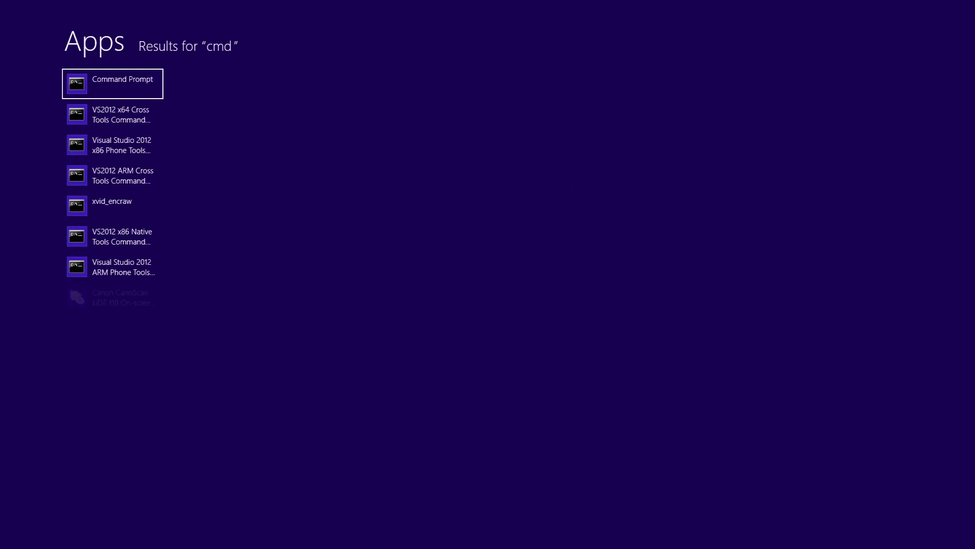
key("Return")
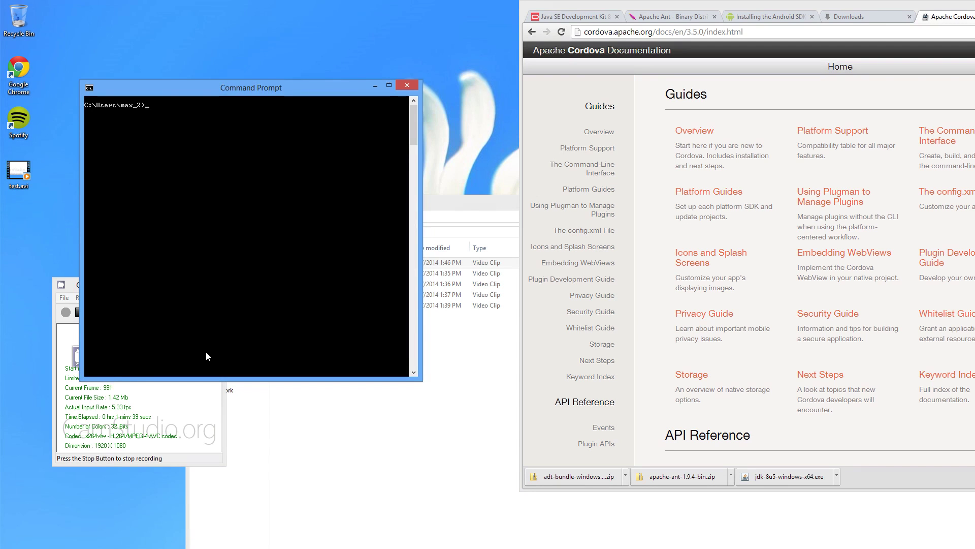
left_click_drag(251, 92, 312, 89)
type("java")
key("Return")
scroll(277, 230, "up", 2)
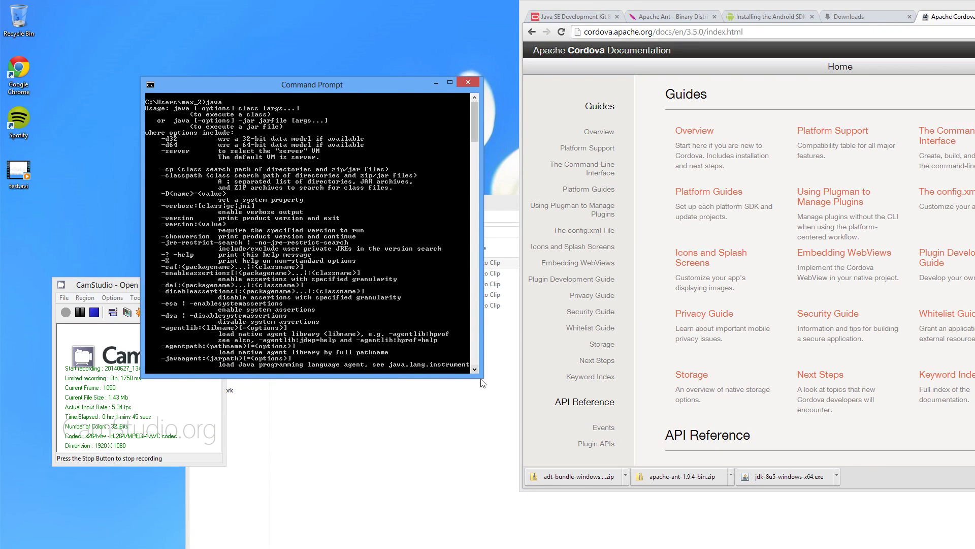
- Make the Command Prompt window taller and check the installed Java with "java -version"
left_click_drag(476, 378, 512, 476)
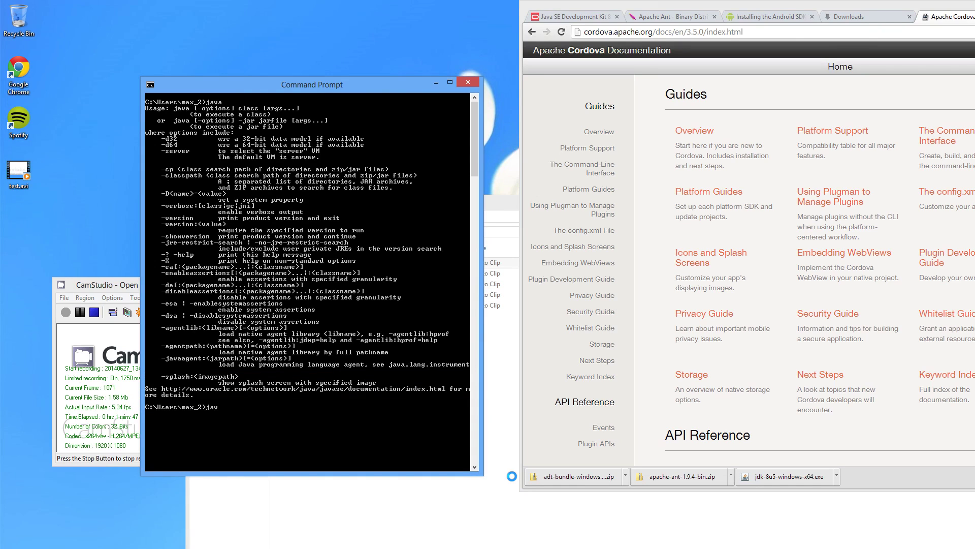
type("ion")
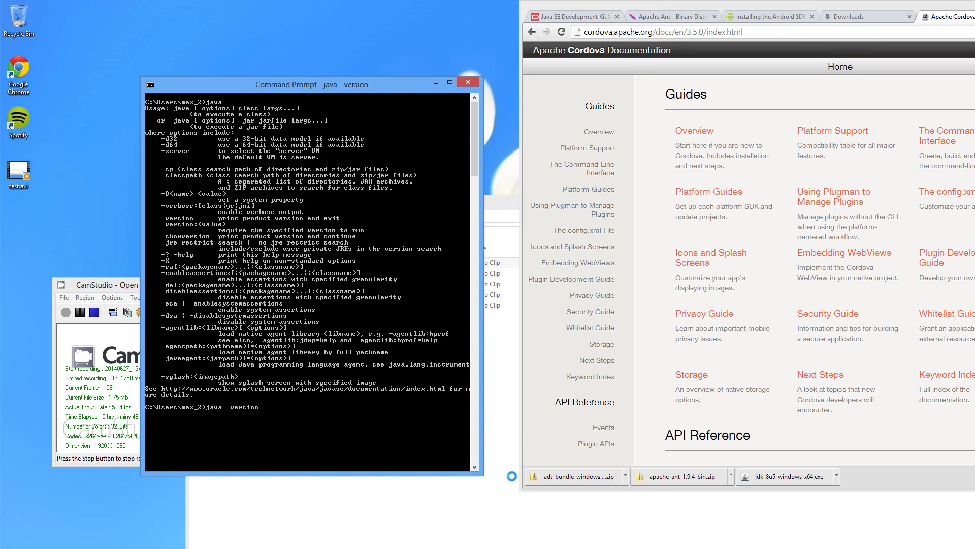
key("Return")
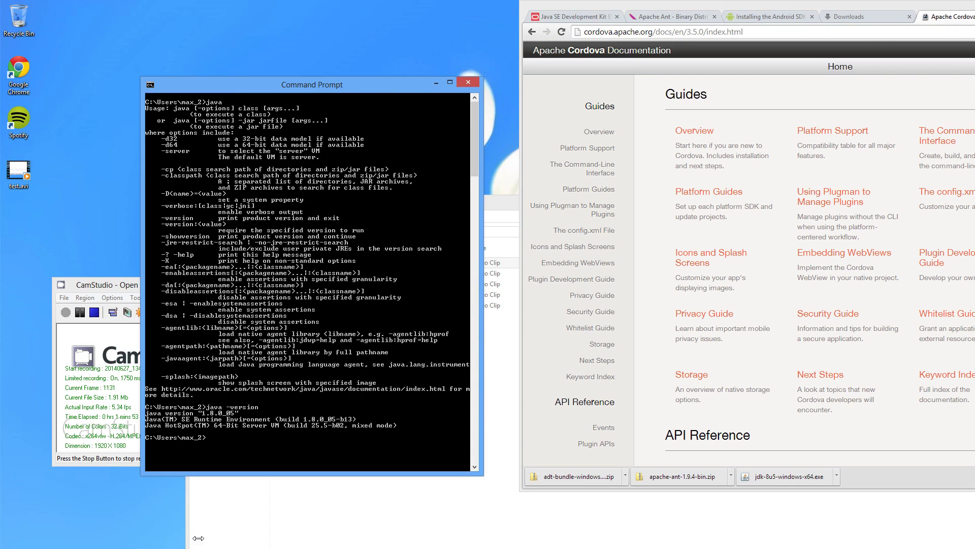
- Open the environment variables for the account through a system search and select the Path system variable
key("super")
type("environment")
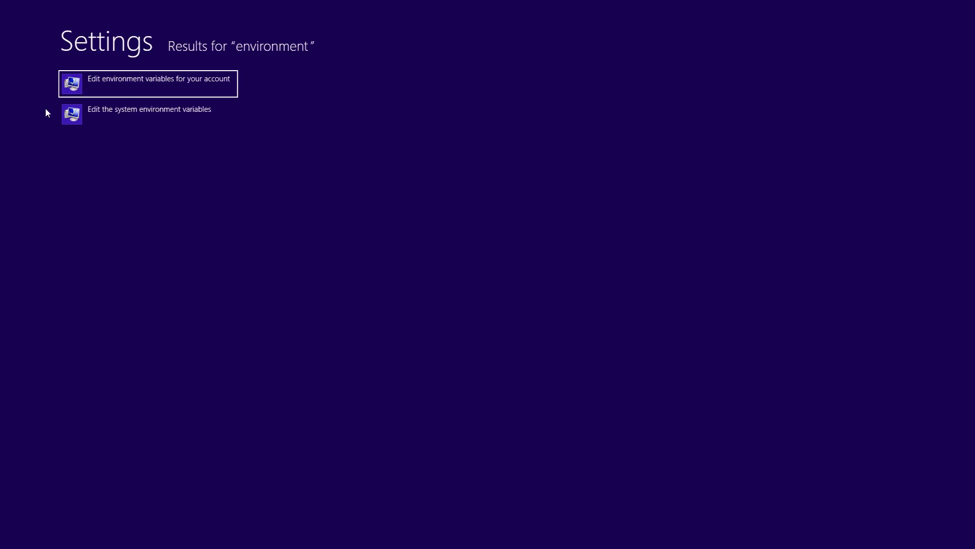
left_click(165, 85)
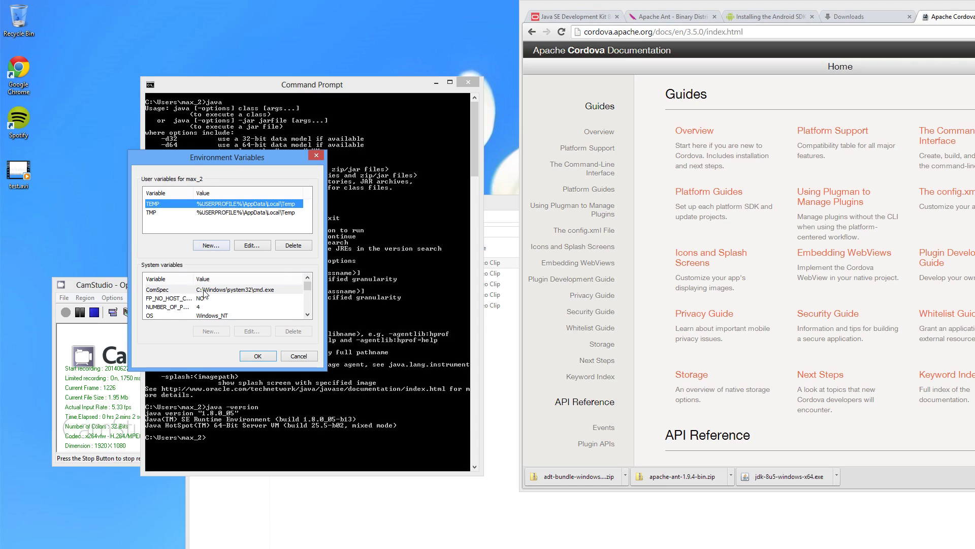
scroll(205, 295, "down", 2)
left_click(209, 308)
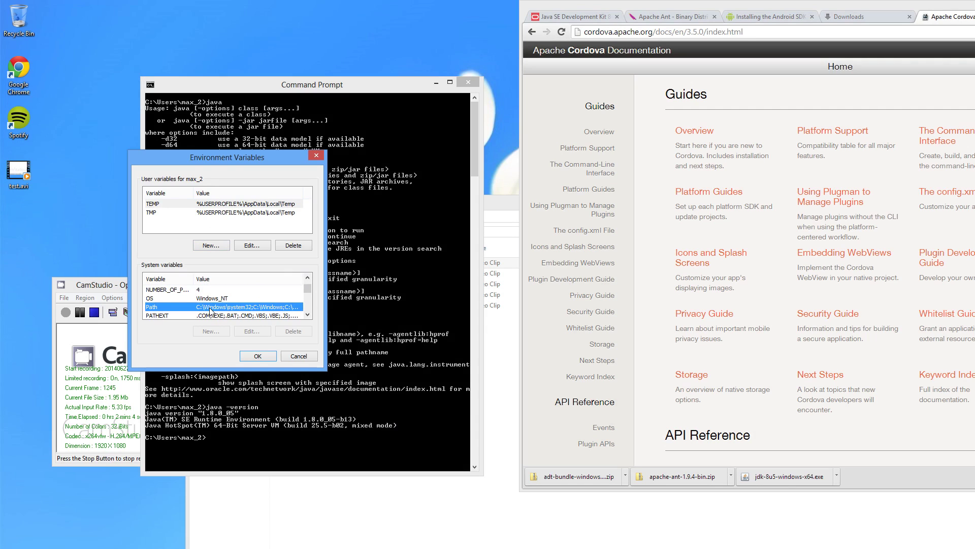
- Start a new user variable named PATH, ready for its value
left_click(216, 247)
type("PATH")
key("Tab")
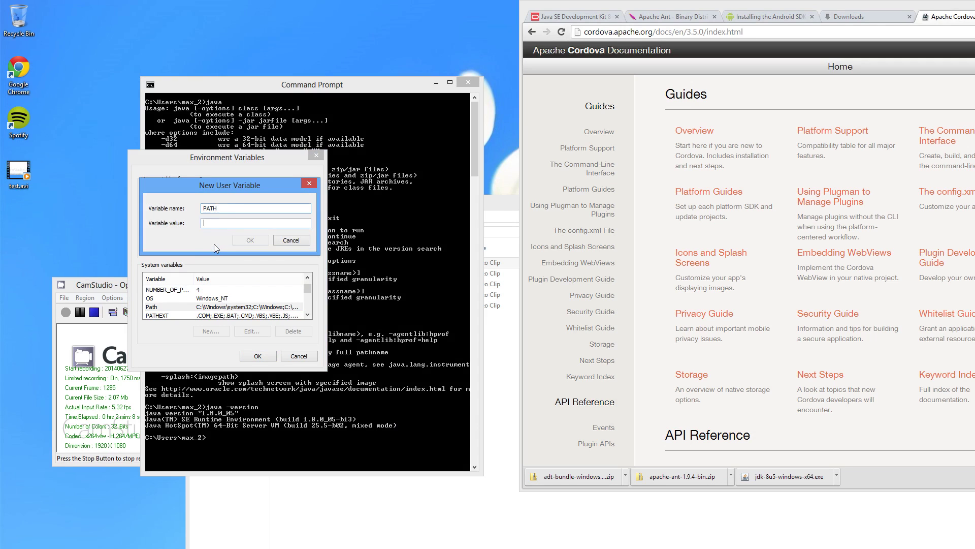
- Move the video folder's window aside, open a new File Explorer window and expand Local Disk (C:) in its folder tree
left_click(431, 482)
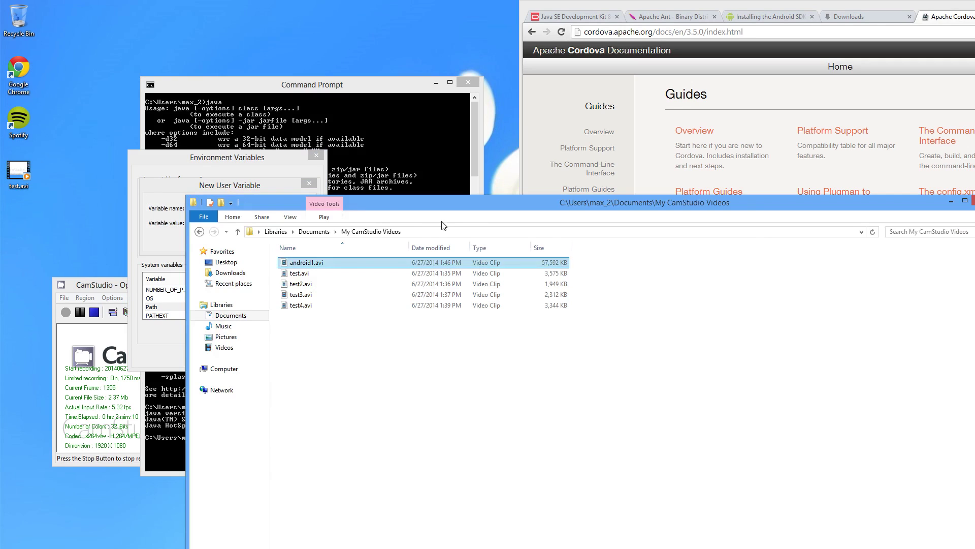
left_click_drag(451, 210, 622, 217)
left_click(519, 273)
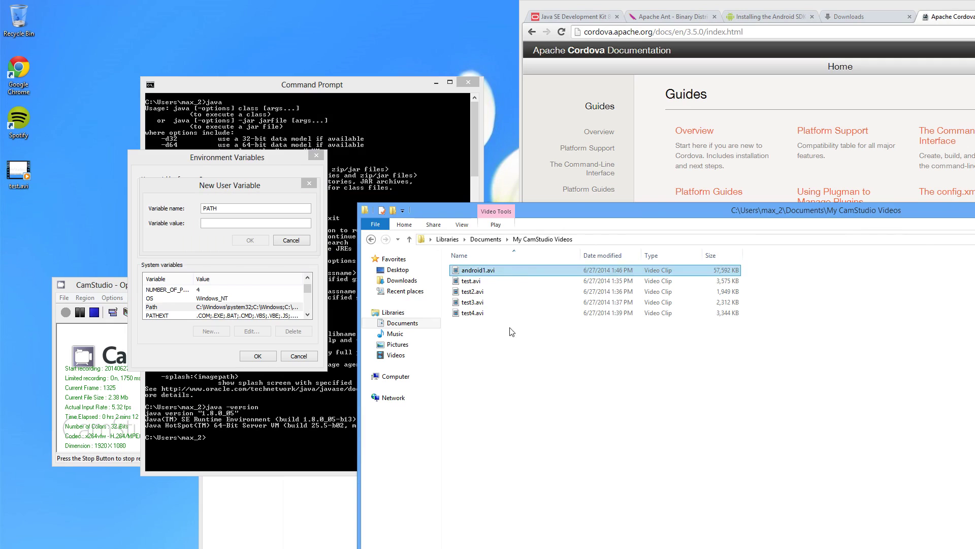
left_click(413, 356)
key("super+e")
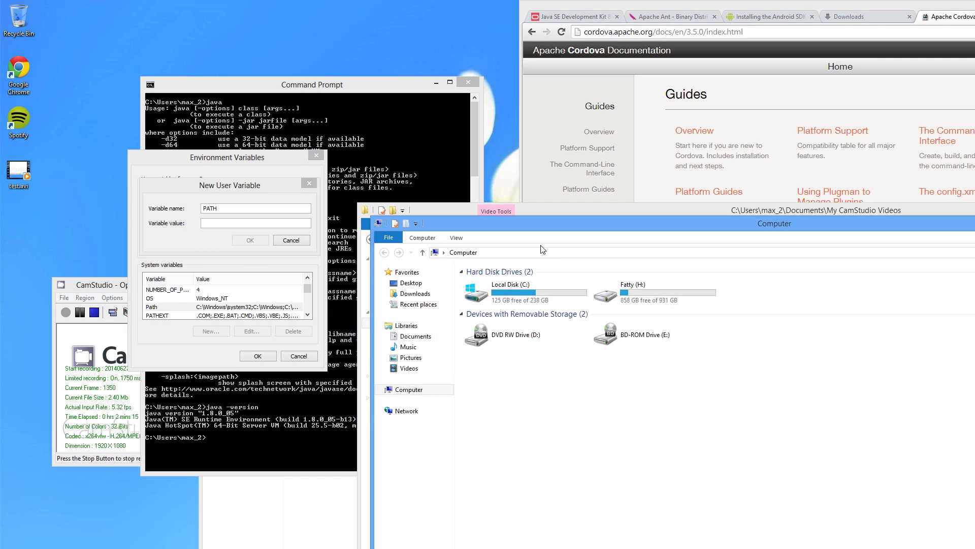
left_click(382, 390)
left_click(386, 401)
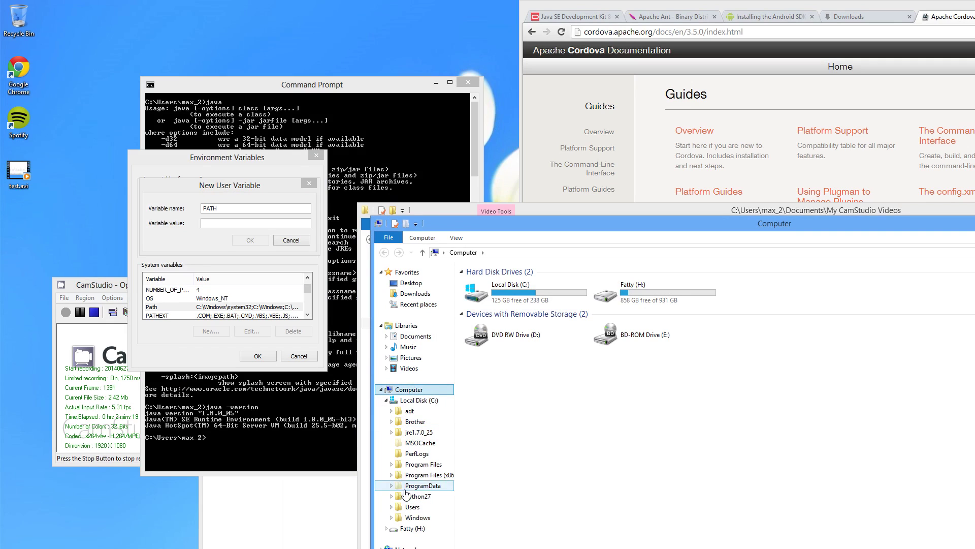
- Browse to the bin folder of jdk1.8.0_05 under Program Files\Java and copy its full path
left_click(391, 464)
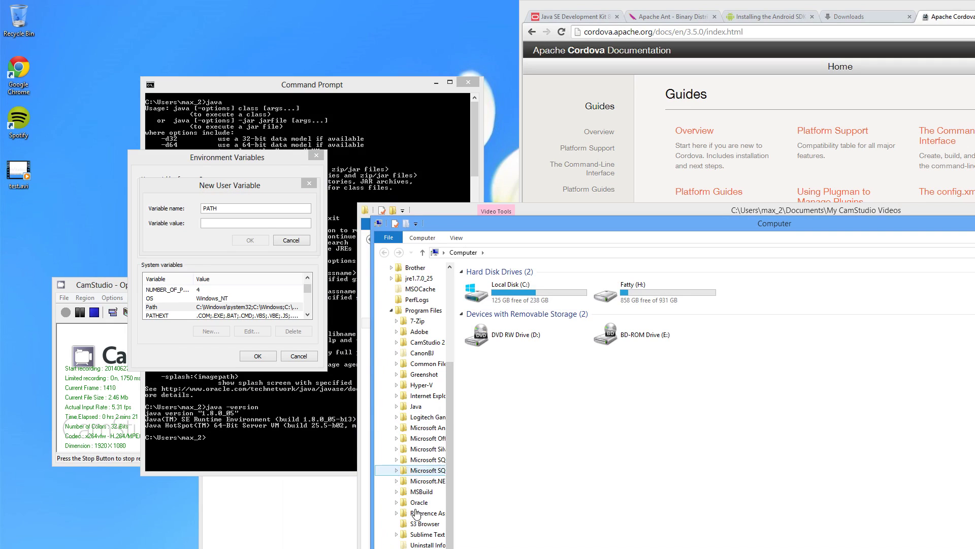
left_click(396, 407)
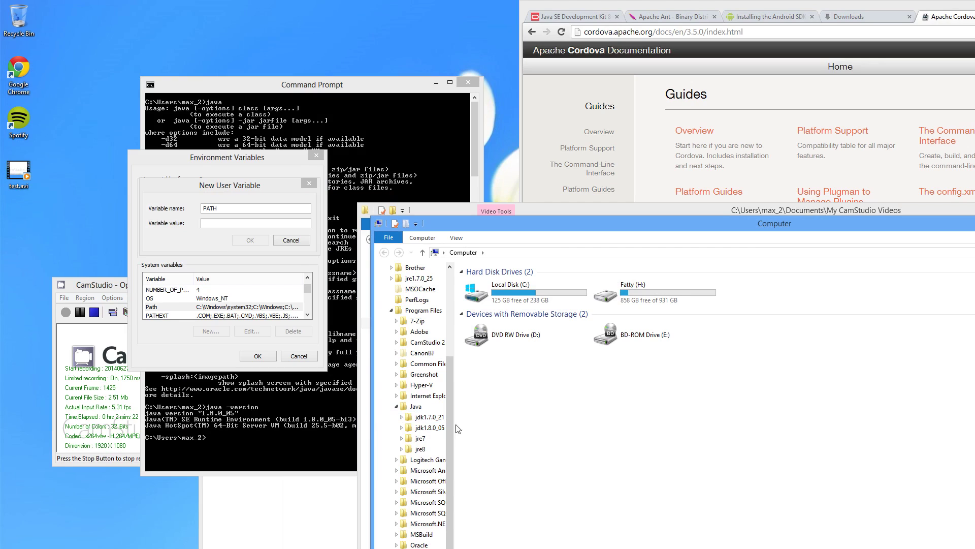
left_click_drag(456, 429, 473, 422)
left_click(430, 427)
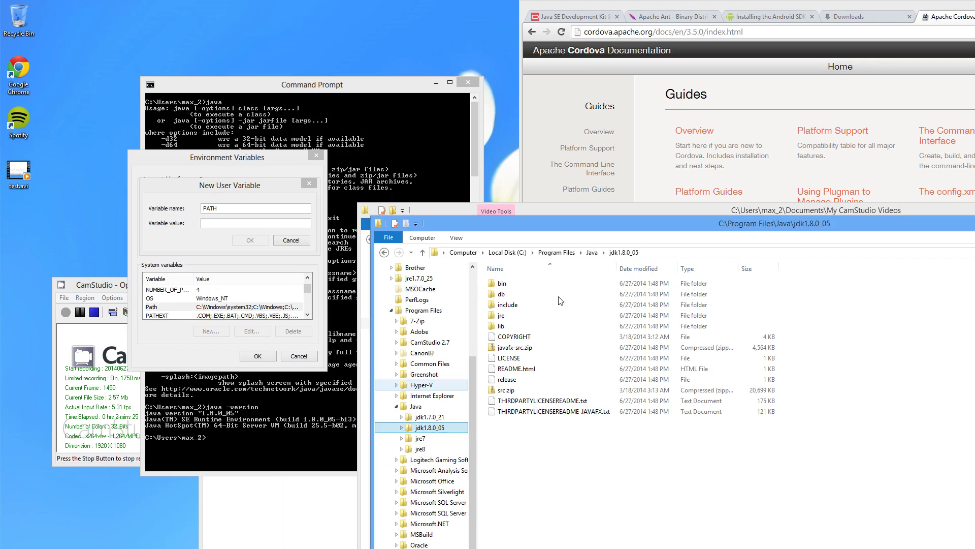
double_click(537, 283)
left_click(676, 253)
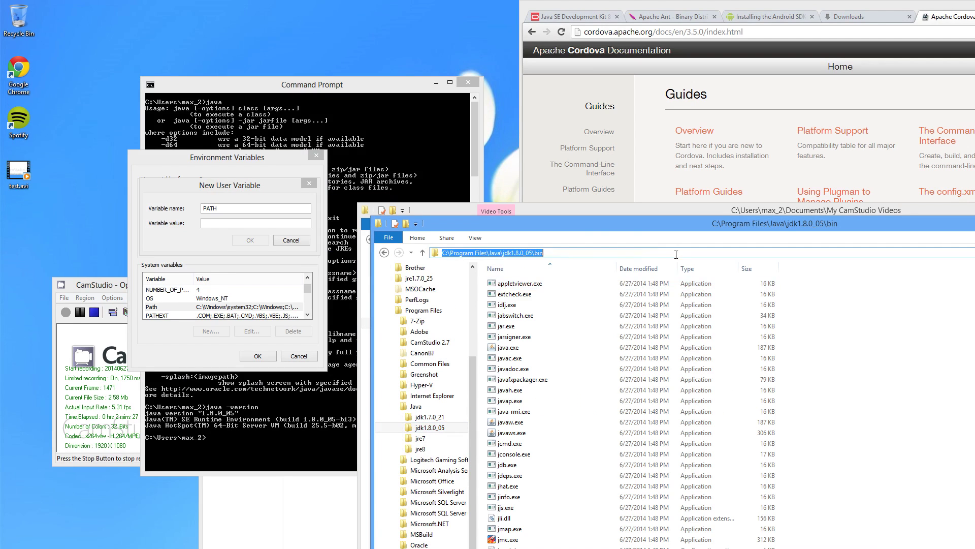
right_click(444, 253)
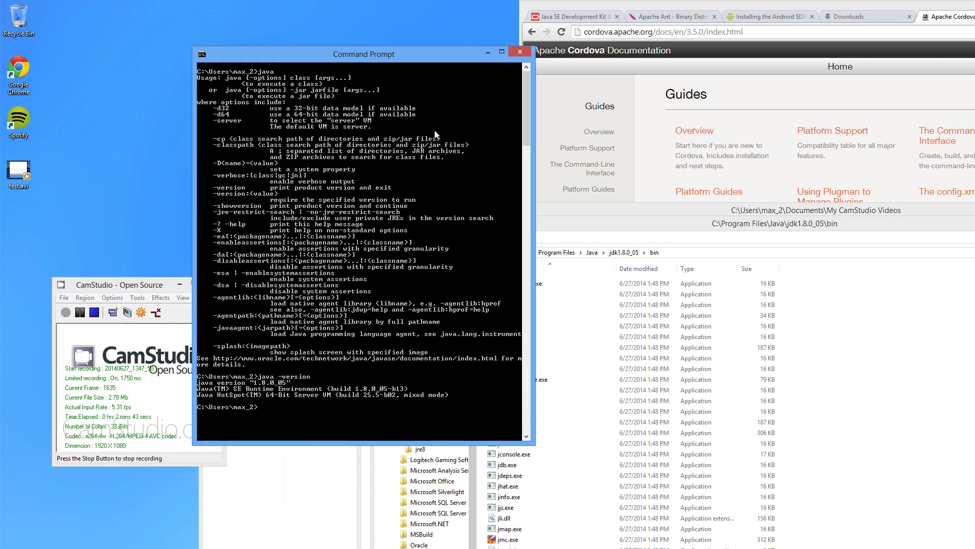
- Open the Cordova Platform Guides and read the Android Platform Guide's instructions for modifying the PATH environment on Windows
left_click(611, 230)
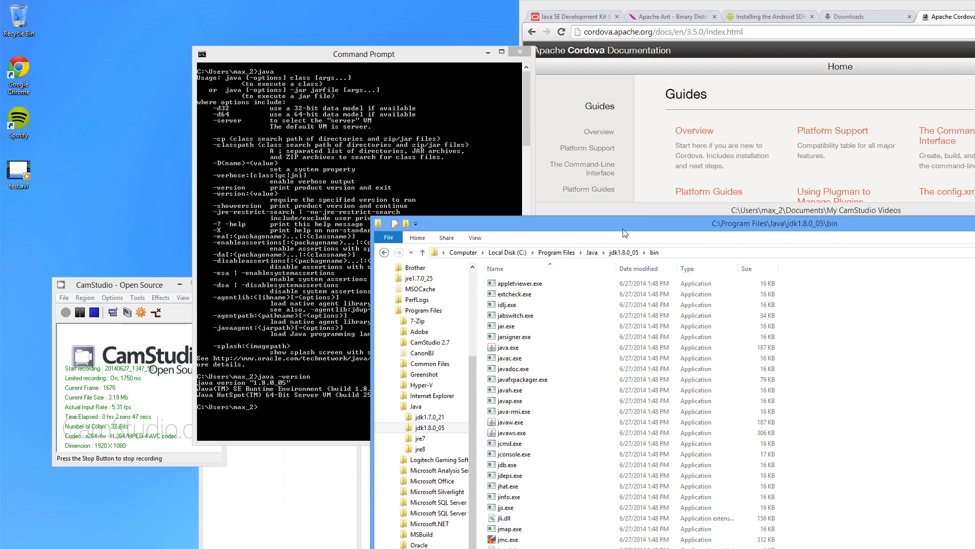
left_click(686, 209)
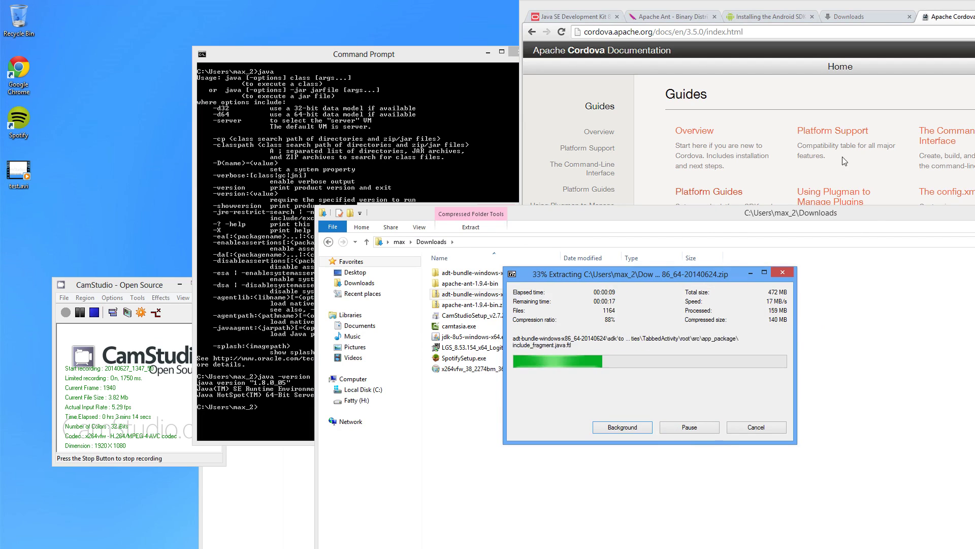
left_click(907, 102)
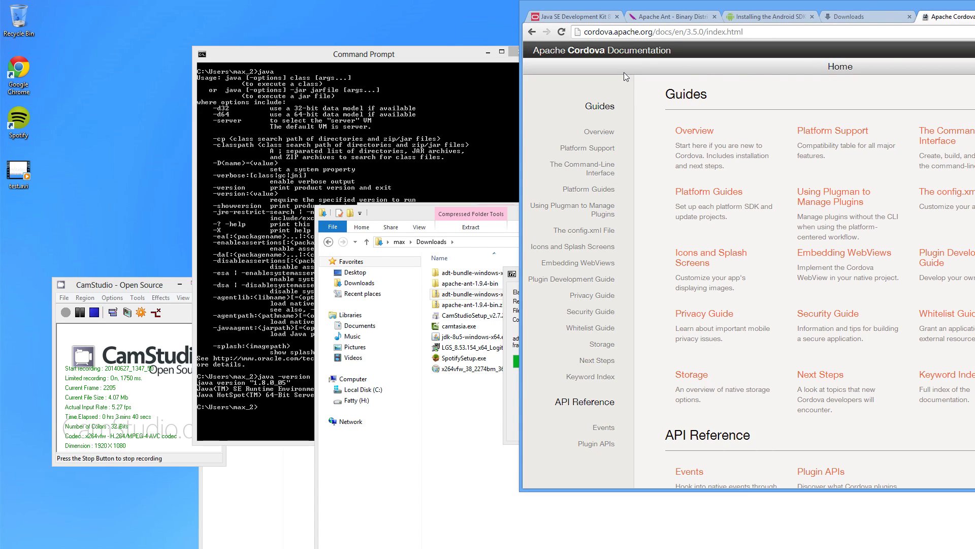
left_click(728, 191)
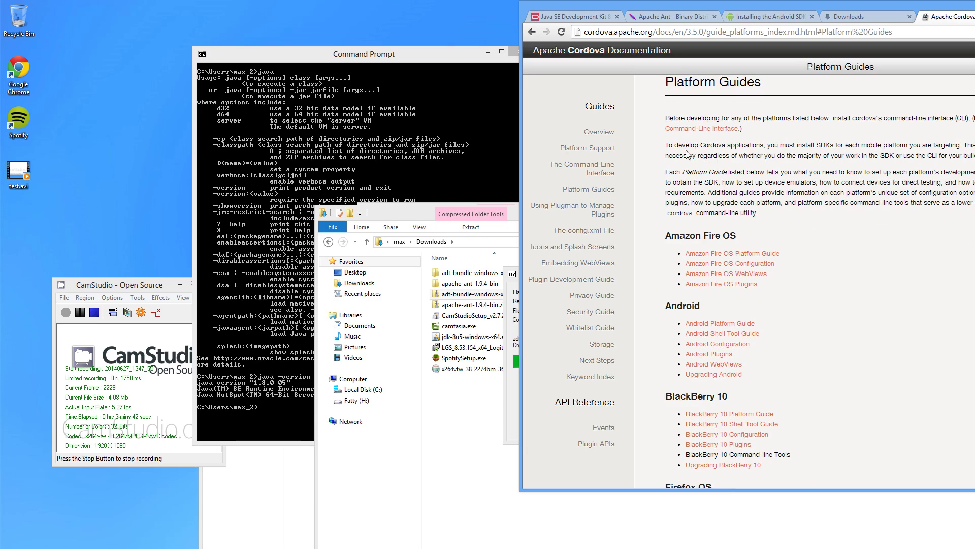
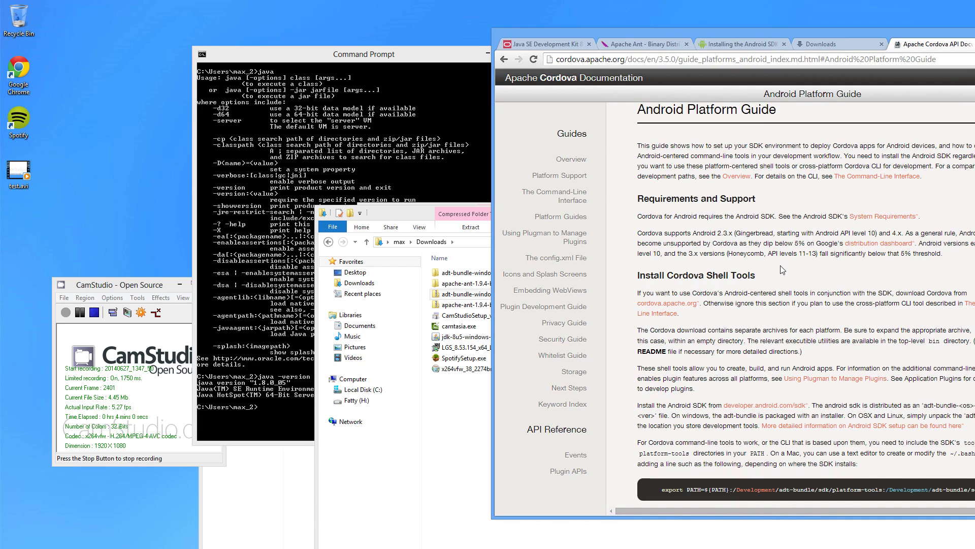
scroll(783, 268, "down", 3)
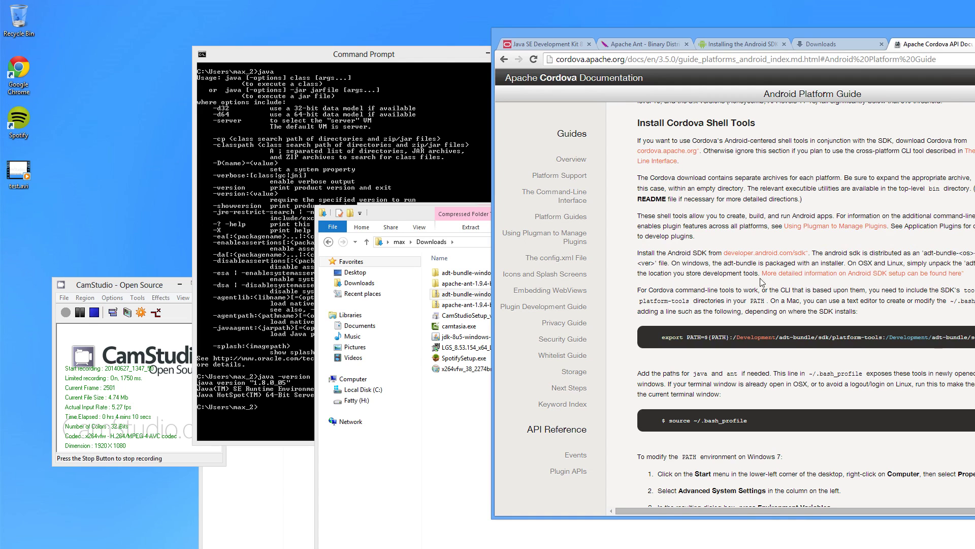
scroll(666, 320, "down", 4)
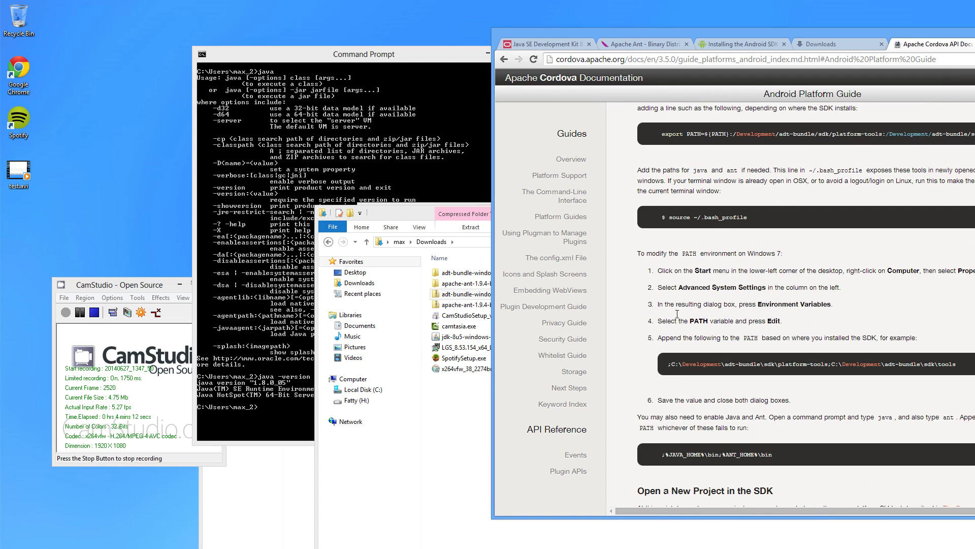
left_click(432, 218)
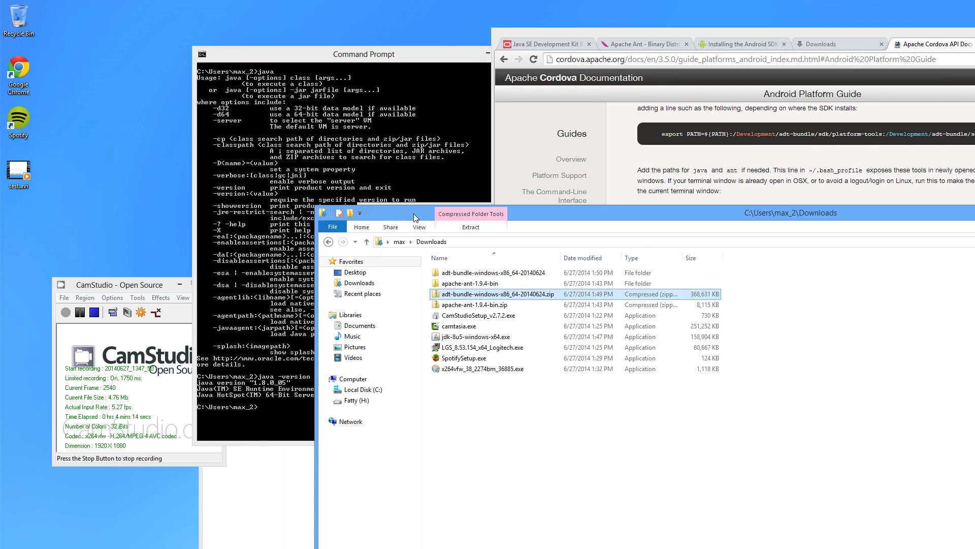
left_click_drag(416, 216, 309, 282)
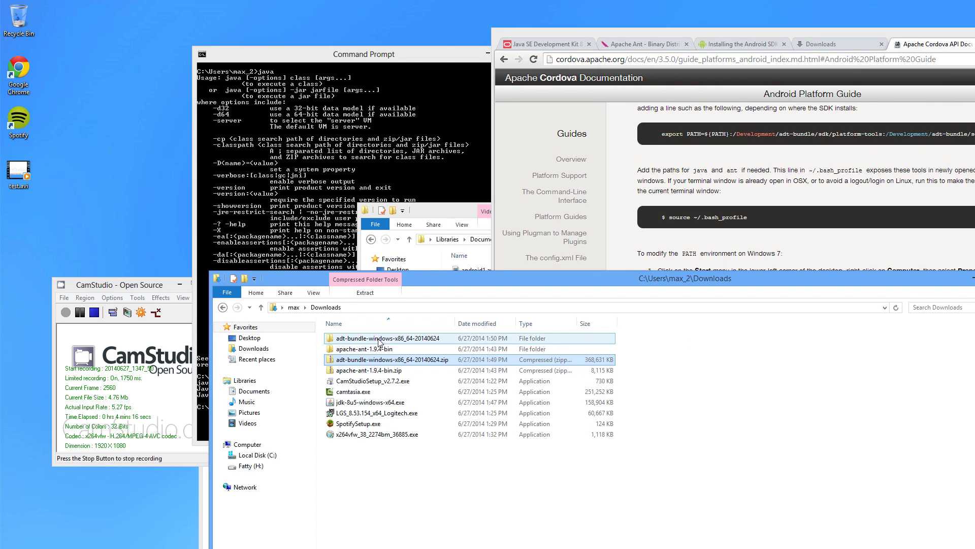
double_click(378, 341)
double_click(381, 341)
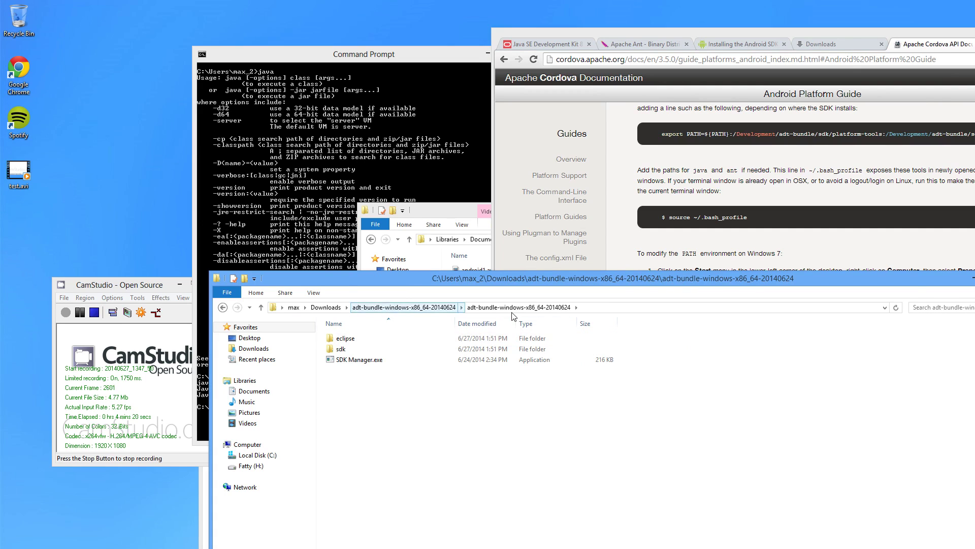
left_click(620, 307)
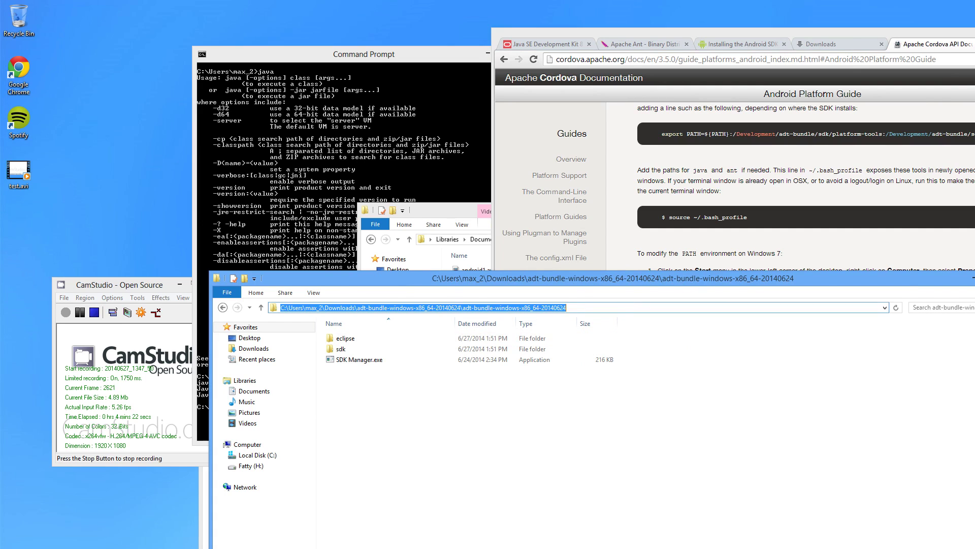
key("alt+Tab")
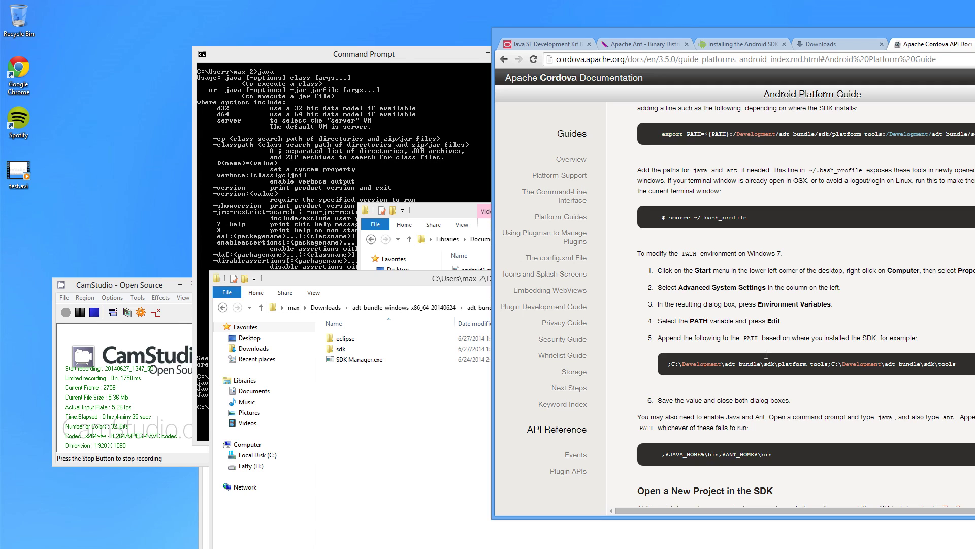
- Open the bundle's sdk\platform-tools folder, narrow the Explorer window and copy the folder's full path
left_click(416, 420)
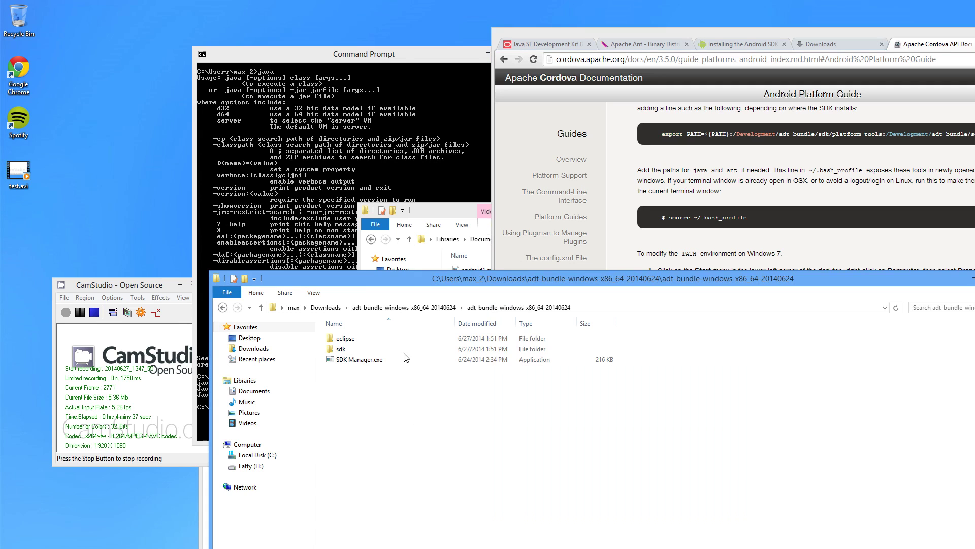
double_click(340, 349)
left_click_drag(599, 278, 489, 226)
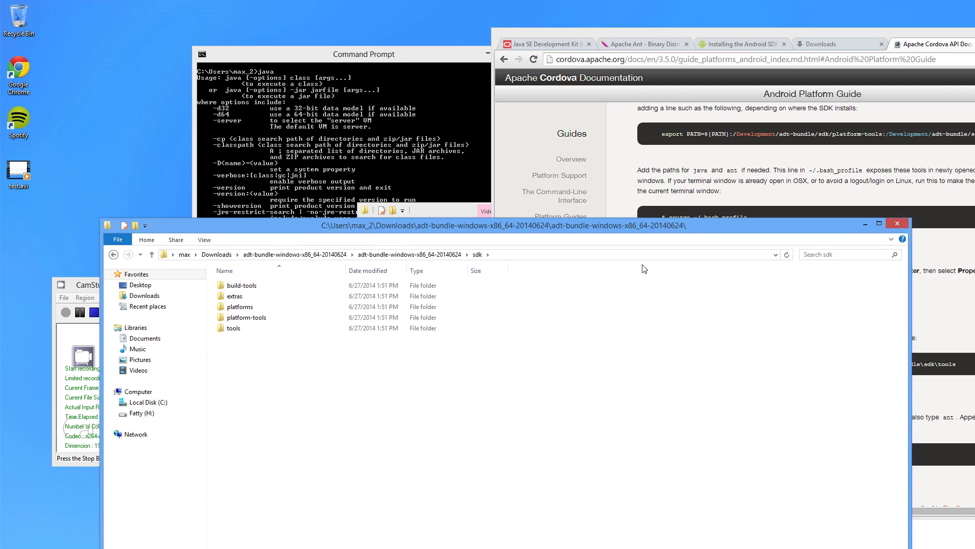
left_click_drag(910, 330, 254, 317)
double_click(246, 317)
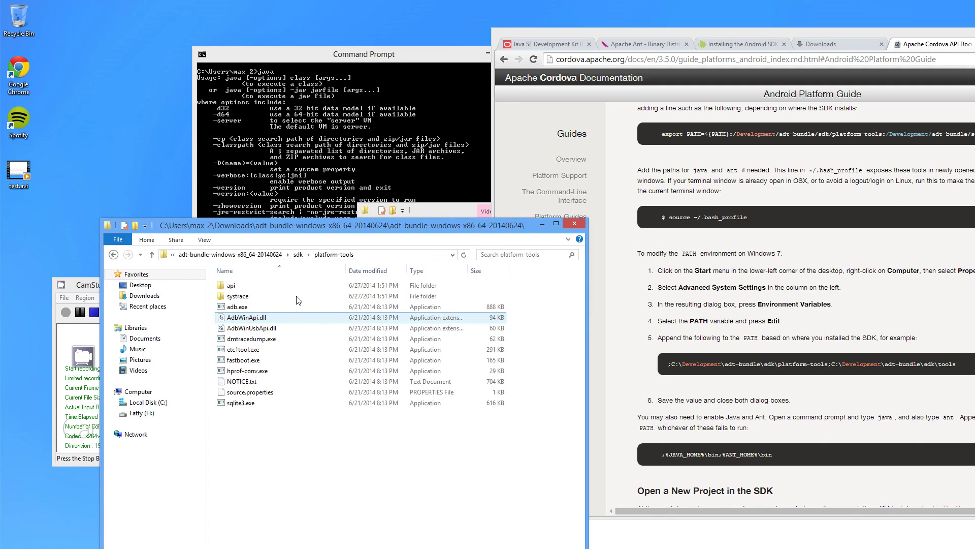
left_click(380, 252)
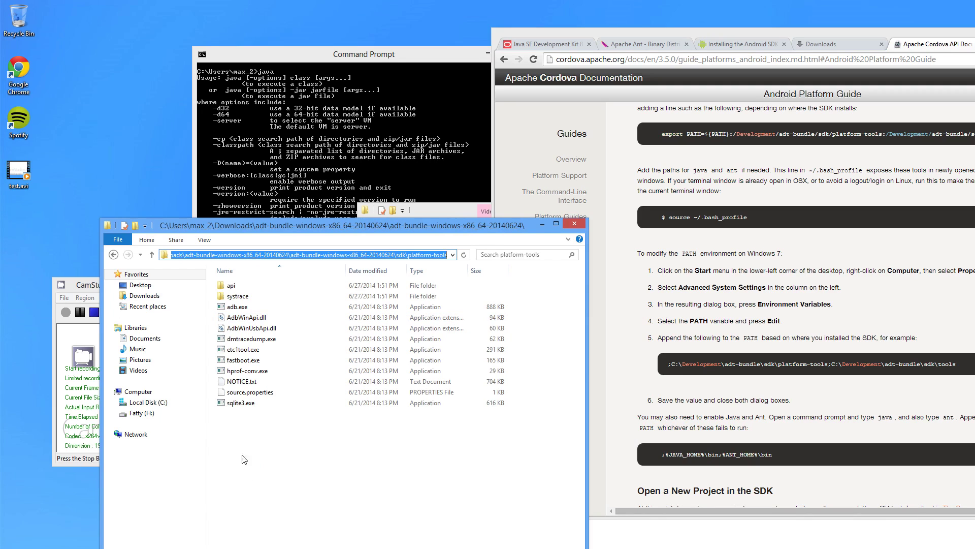
key("alt+Tab")
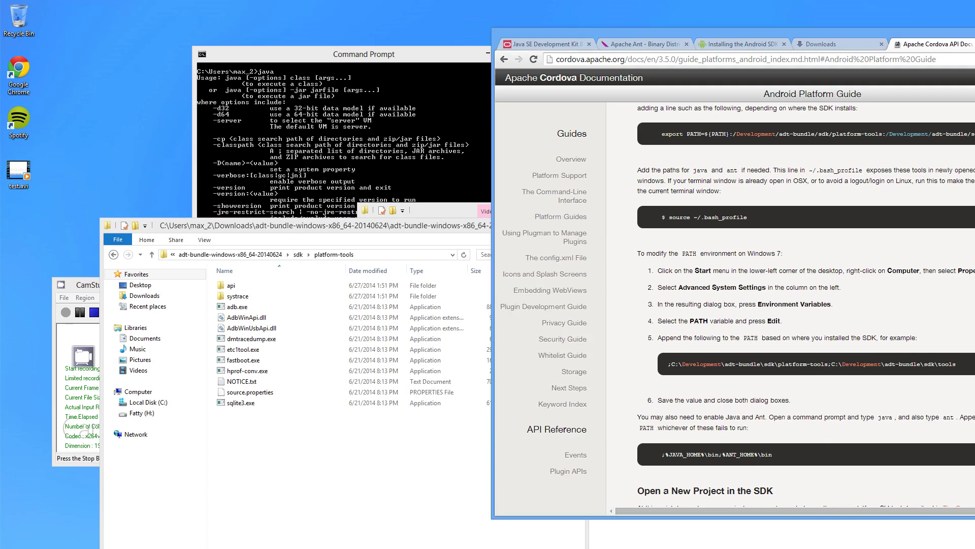
- Reopen the account's environment variables through a search for "envir" and append the copied platform-tools path to the PATH user variable
key("super")
type("envir")
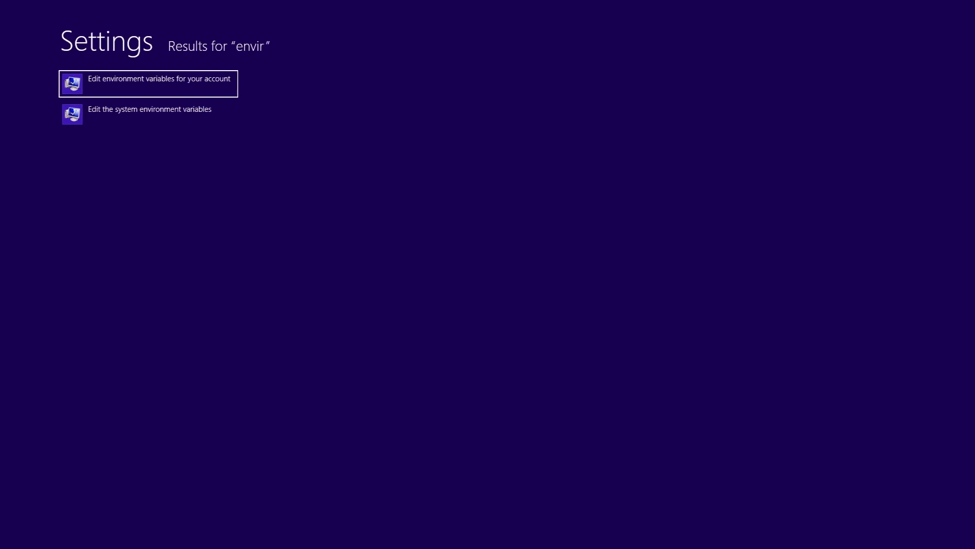
key("Return")
left_click(291, 285)
left_click(335, 263)
key("ctrl+v")
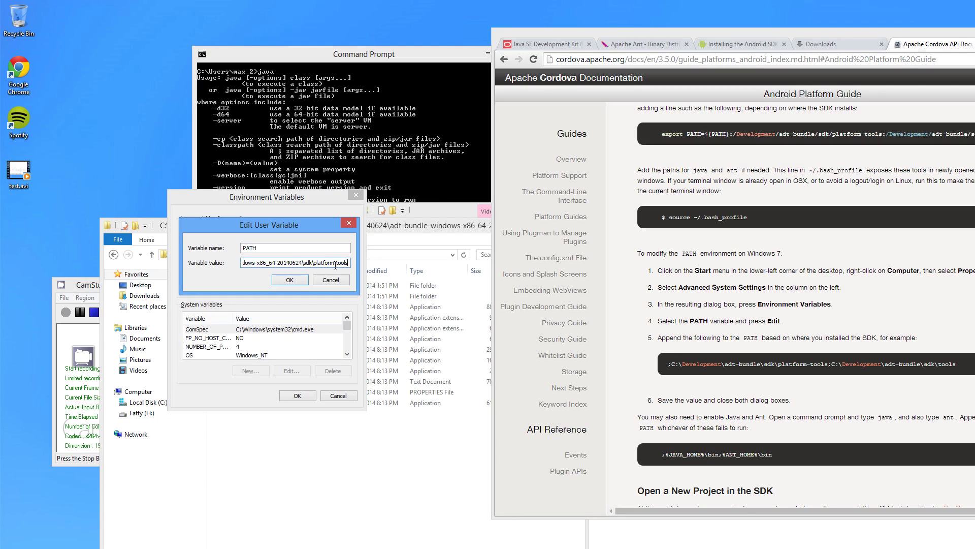
left_click(301, 278)
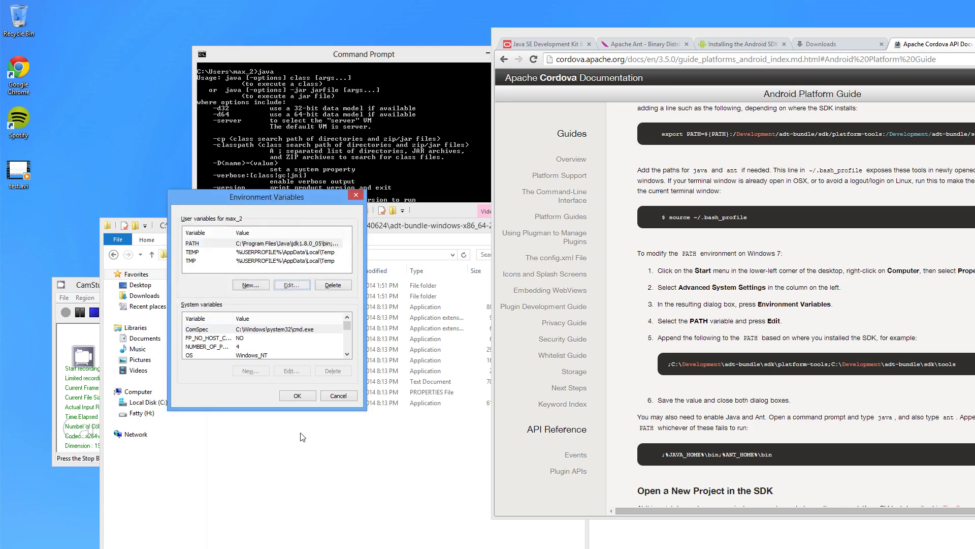
- Go to the bundle's sdk\tools folder and copy its full path
key("alt+Tab")
left_click(297, 257)
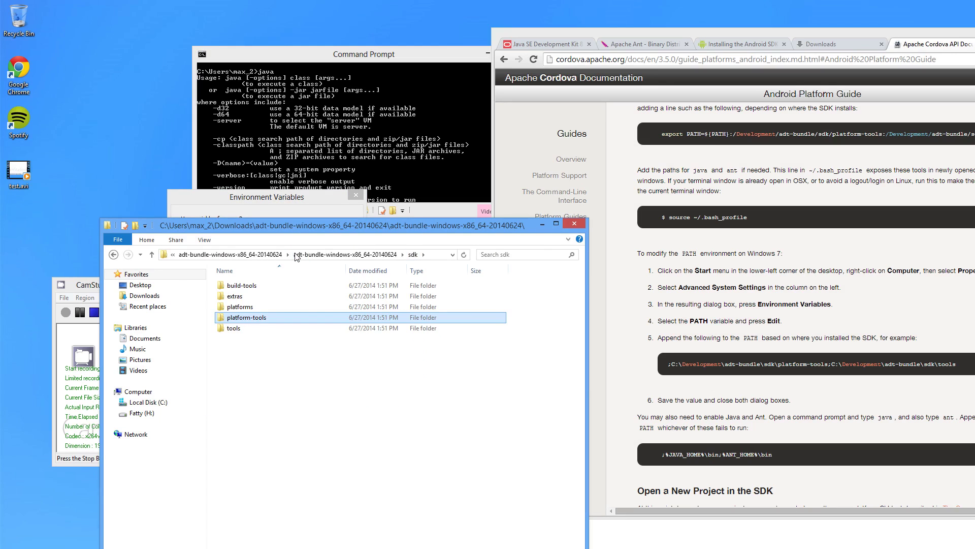
double_click(246, 328)
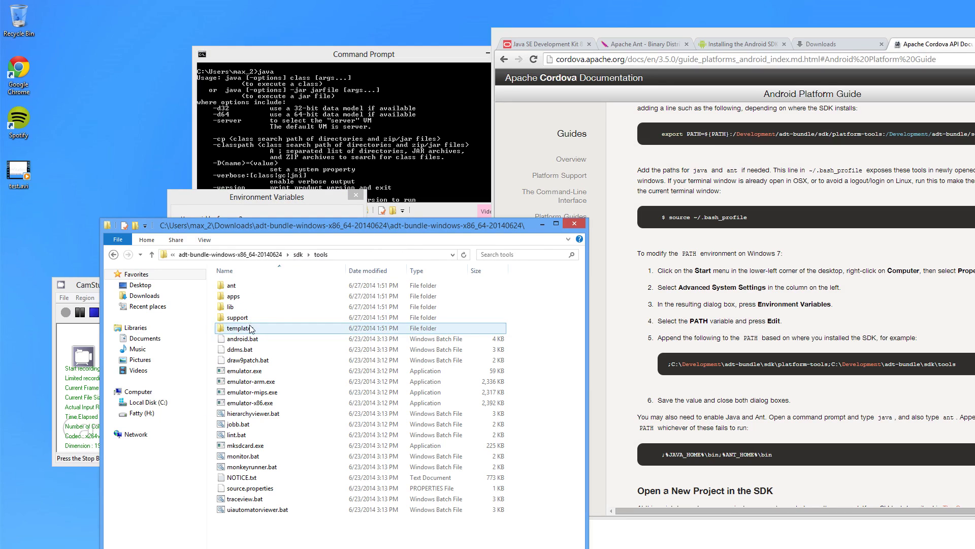
left_click(378, 257)
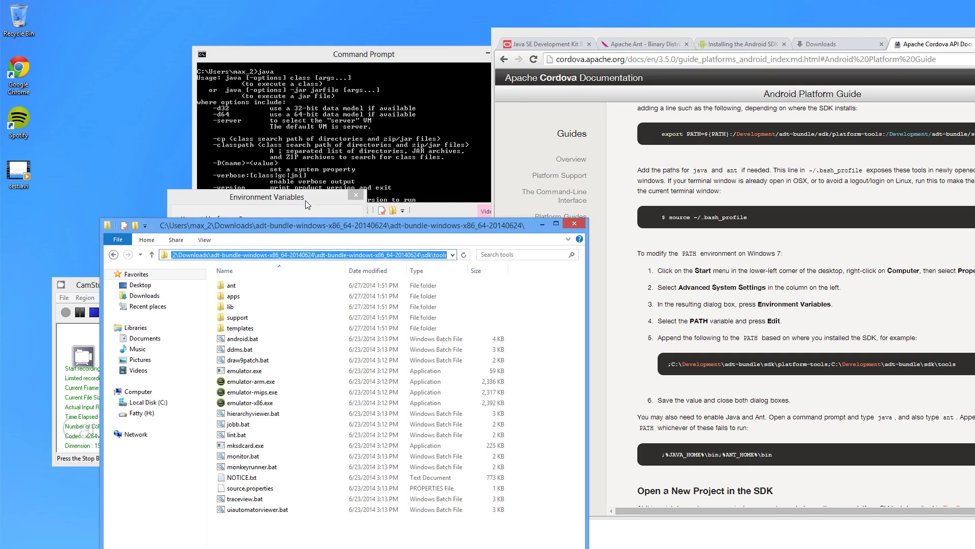
- Append ";" and the copied tools path to the PATH user variable and accept the changes
key("alt+Tab")
left_click(299, 284)
left_click(347, 264)
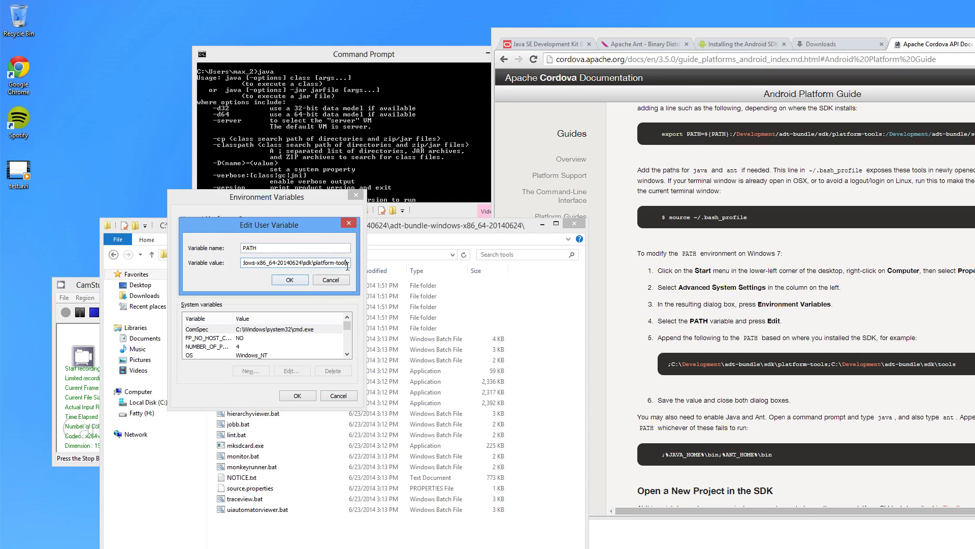
type(";")
key("ctrl+v")
left_click(294, 279)
left_click(303, 397)
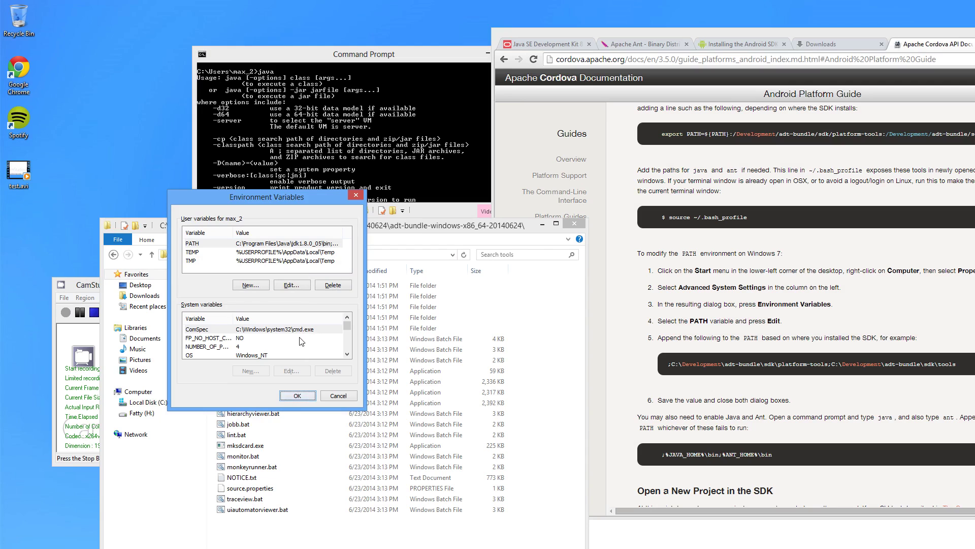
- Move the Explorer window aside, go to Downloads\apache-ant-1.9.4-bin\apache-ant-1.9.4\bin and copy the folder's full path
left_click_drag(445, 234, 780, 243)
left_click(472, 294)
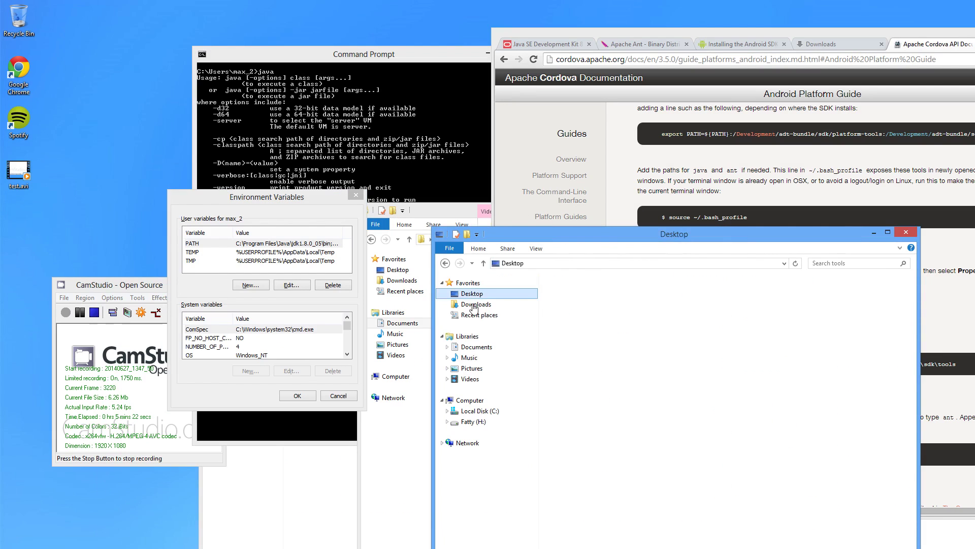
left_click(472, 305)
double_click(604, 299)
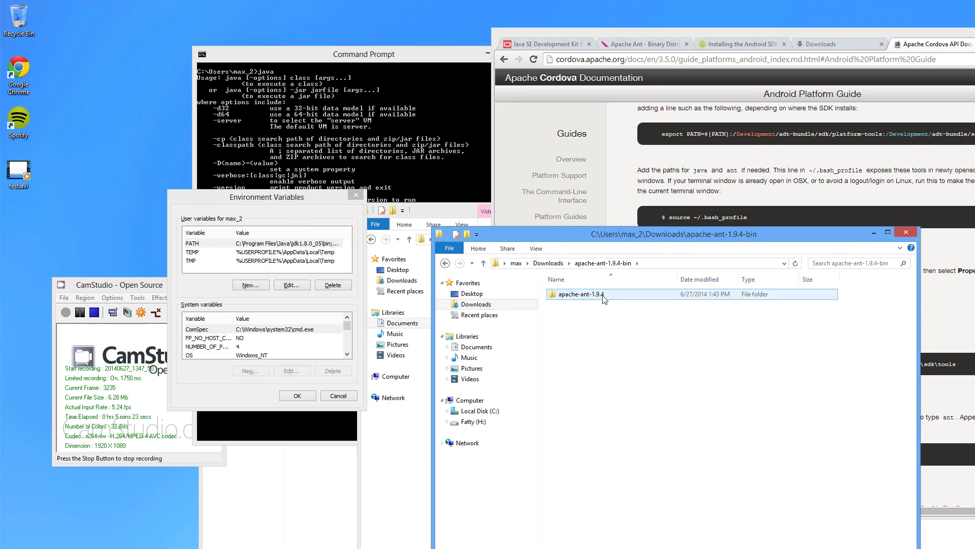
double_click(603, 299)
double_click(571, 295)
left_click(737, 264)
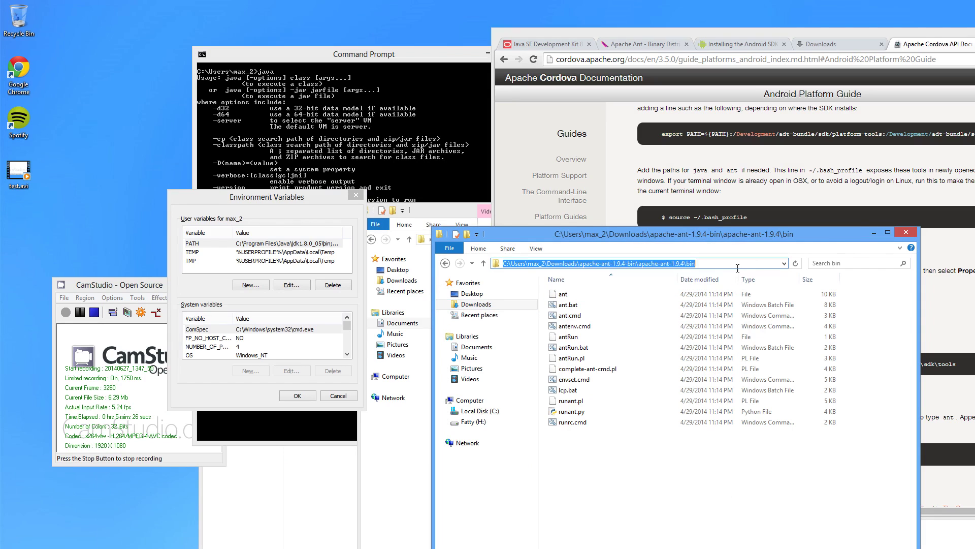
type("c")
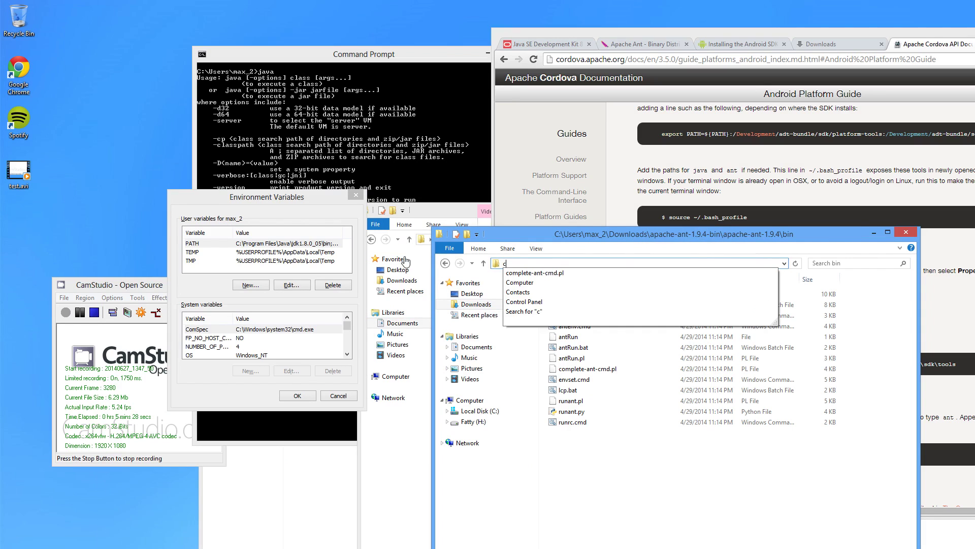
key("Escape")
key("ctrl+c")
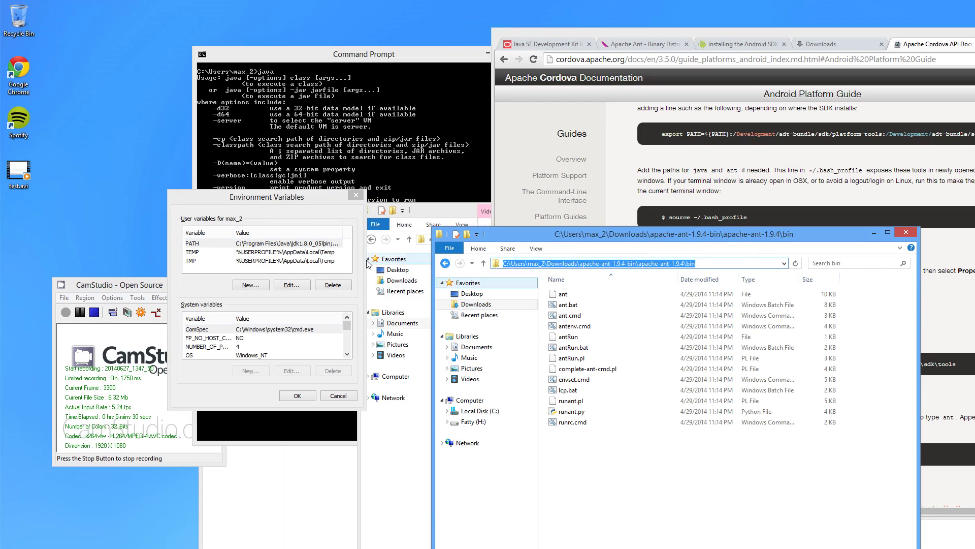
- Append the copied Ant bin path to the end of the PATH user variable and accept the environment variable changes
left_click(291, 285)
key("End")
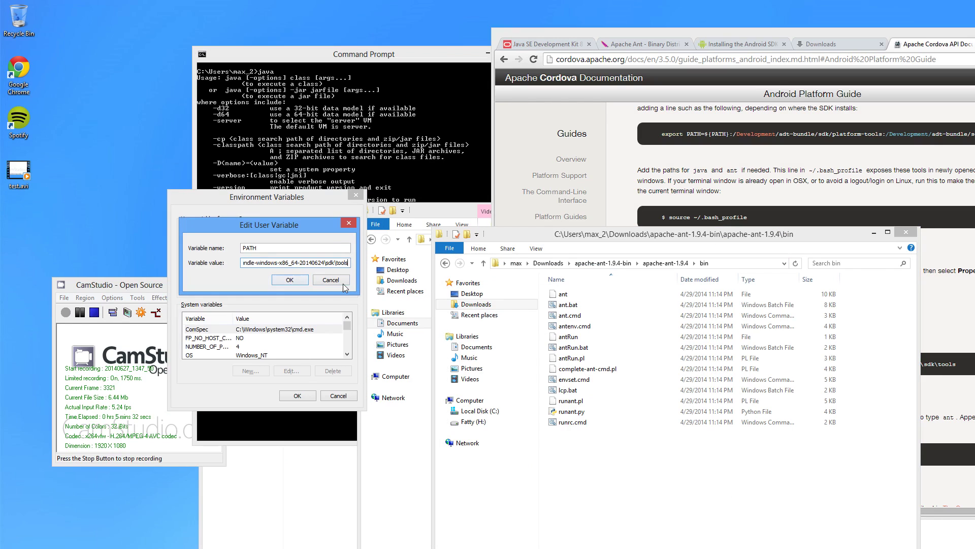
key("ctrl+v")
left_click(290, 280)
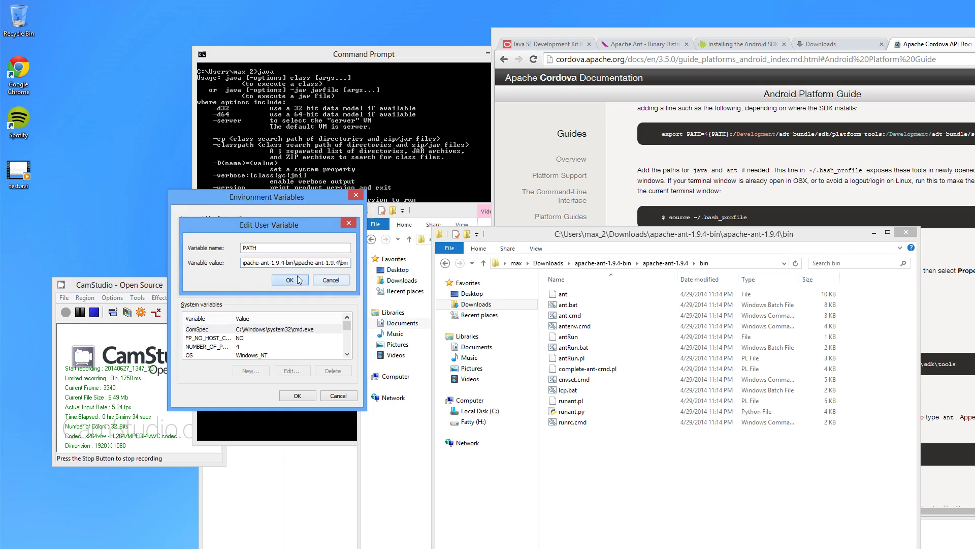
left_click(297, 395)
left_click(300, 396)
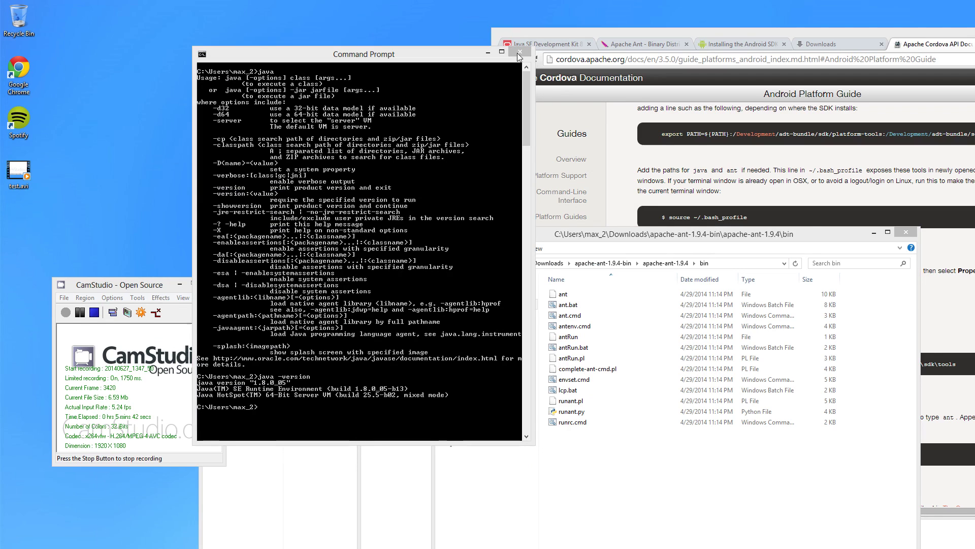
- Replace the old Command Prompt with a new one, run "android" in it, and arrange the console and Android SDK Manager clear of the browser
key("alt+F4")
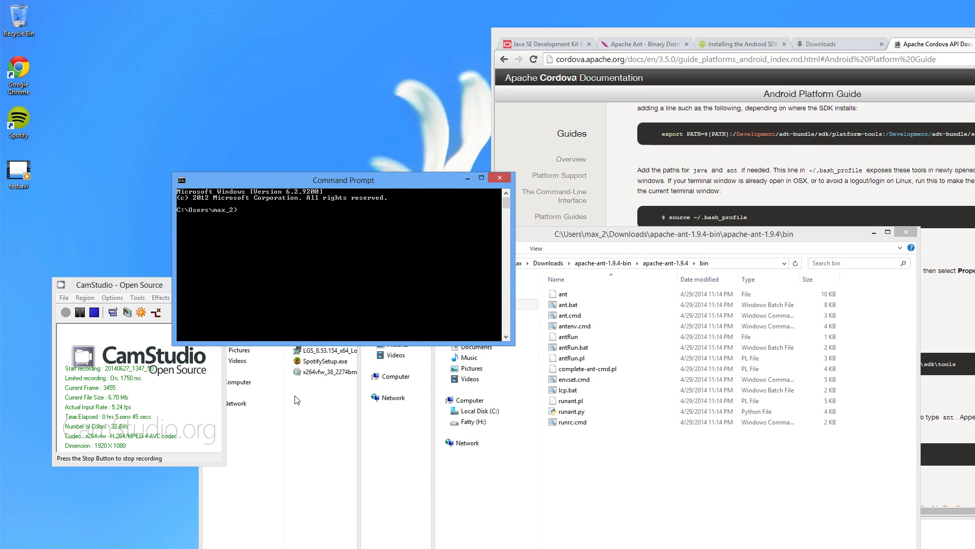
key("Return")
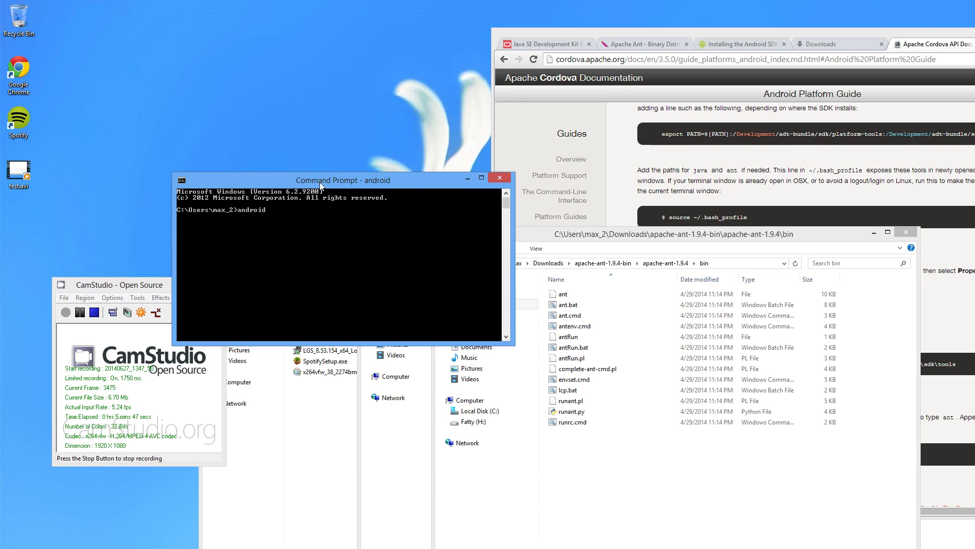
left_click_drag(281, 15, 294, 339)
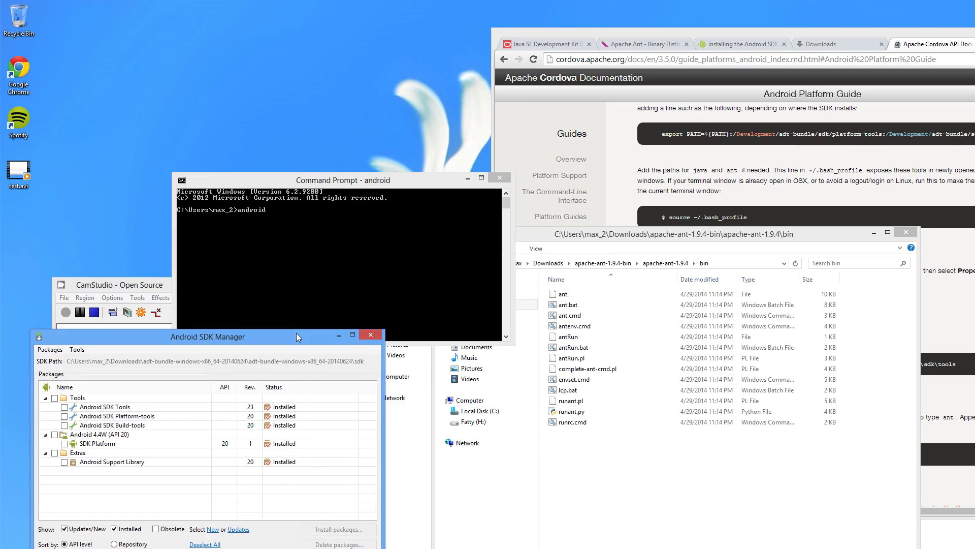
left_click(792, 204)
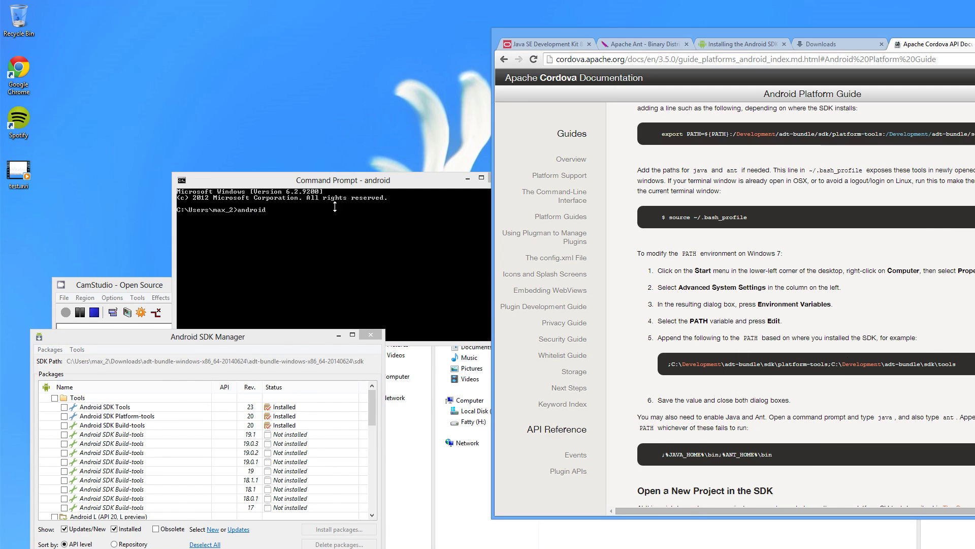
left_click_drag(341, 180, 240, 54)
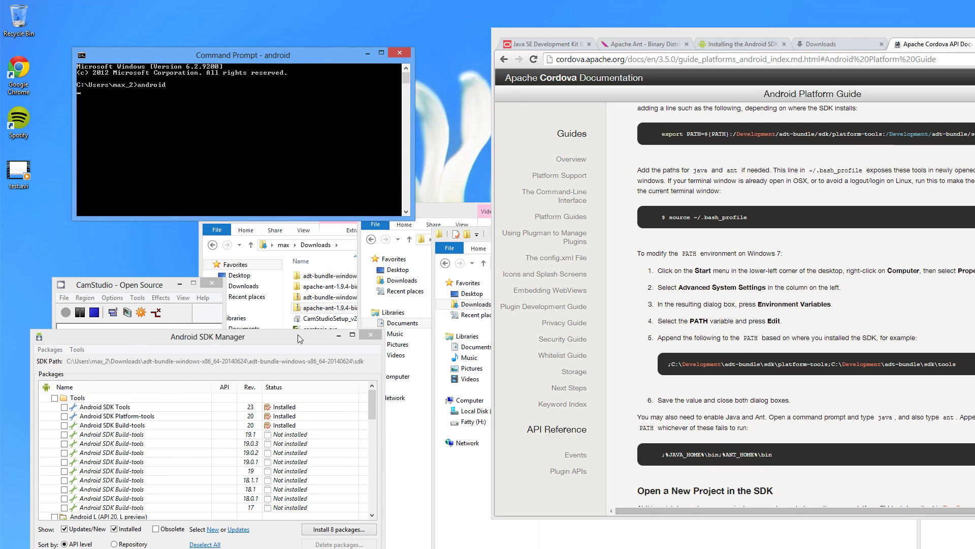
- Select Android SDK Tools, Platform-tools and Build-tools revisions 20, 19.1, 19.0.3, 19.0.2, 19.0.1 and 19 in the SDK Manager
left_click(63, 411)
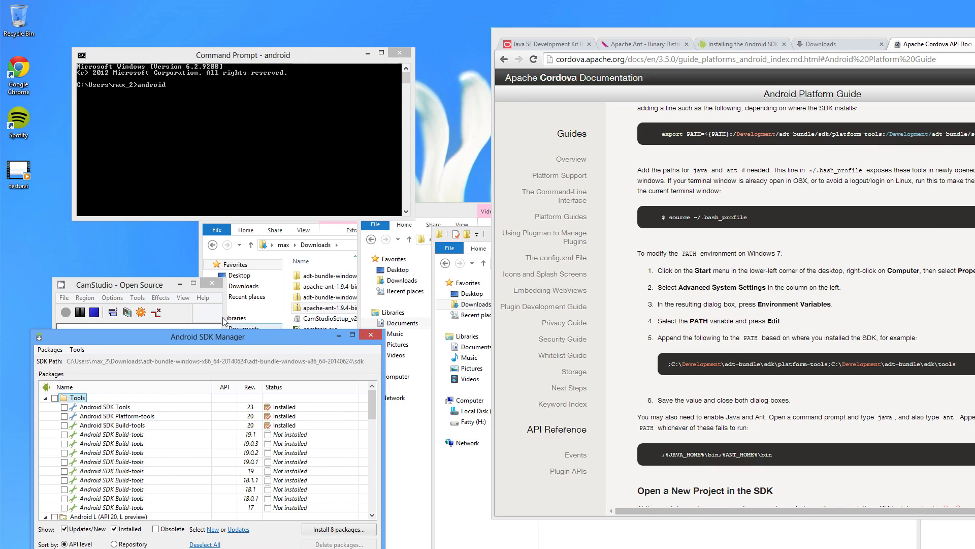
left_click(64, 407)
left_click(64, 416)
left_click(64, 426)
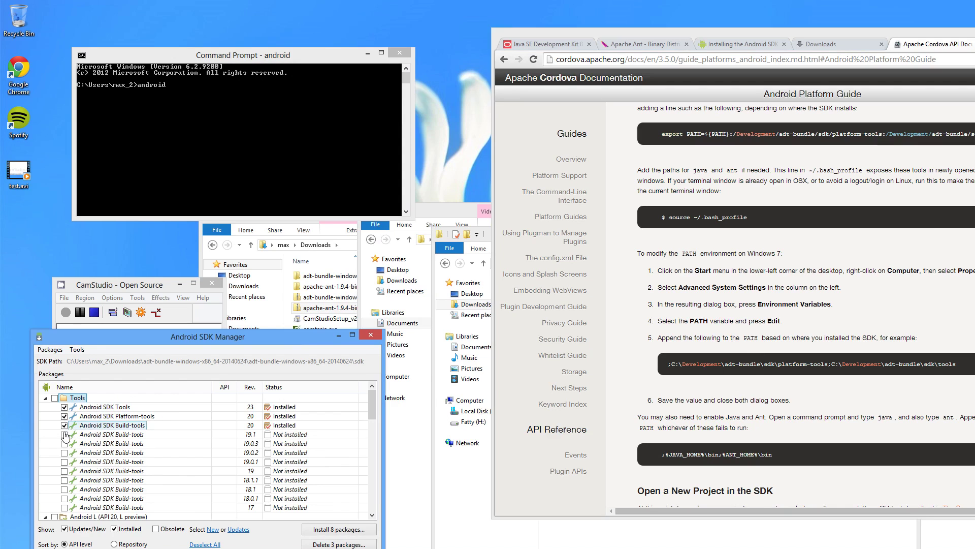
left_click(64, 443)
left_click(64, 434)
left_click(64, 453)
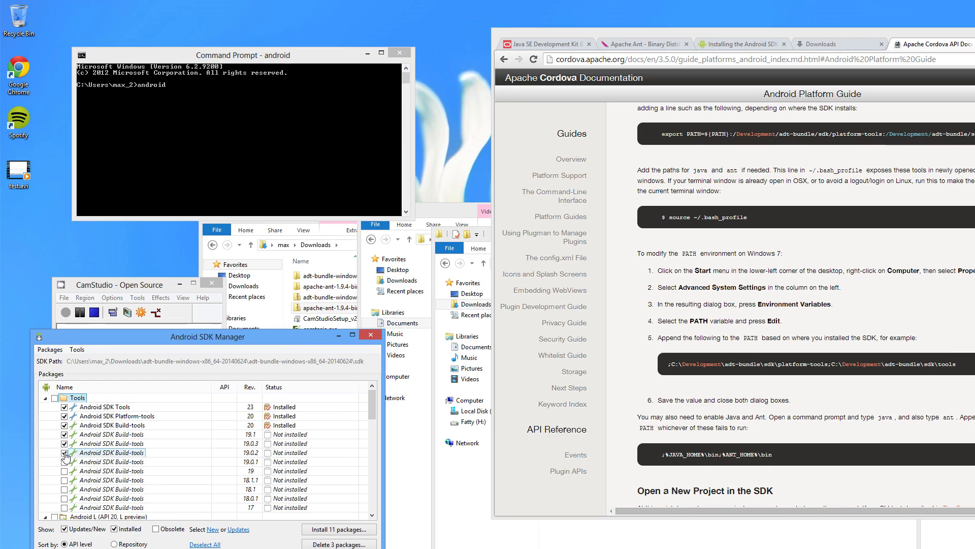
left_click(64, 461)
left_click(64, 473)
left_click(64, 471)
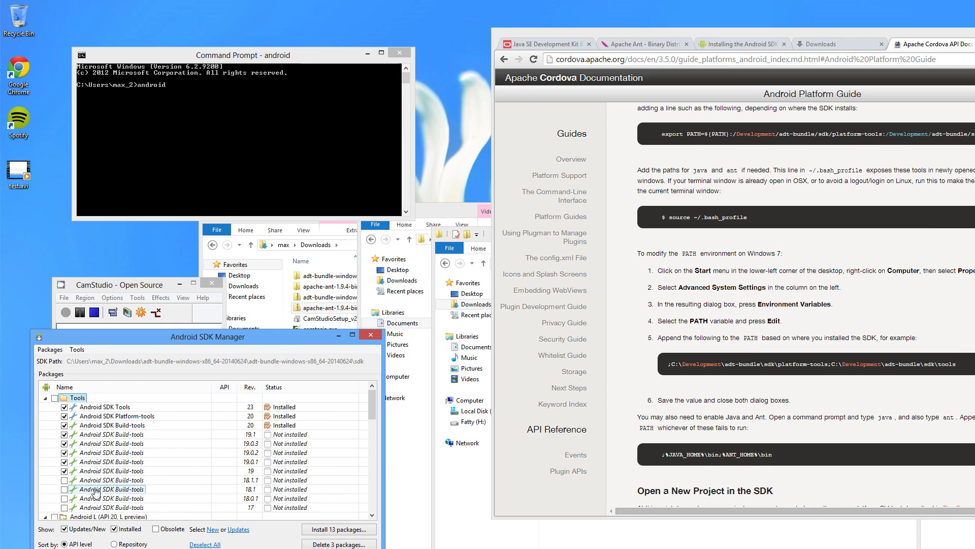
- Review the package list and install the selected packages, accepting both the Android SDK License and the Android SDK Preview License
scroll(96, 488, "down", 2)
scroll(62, 452, "down", 5)
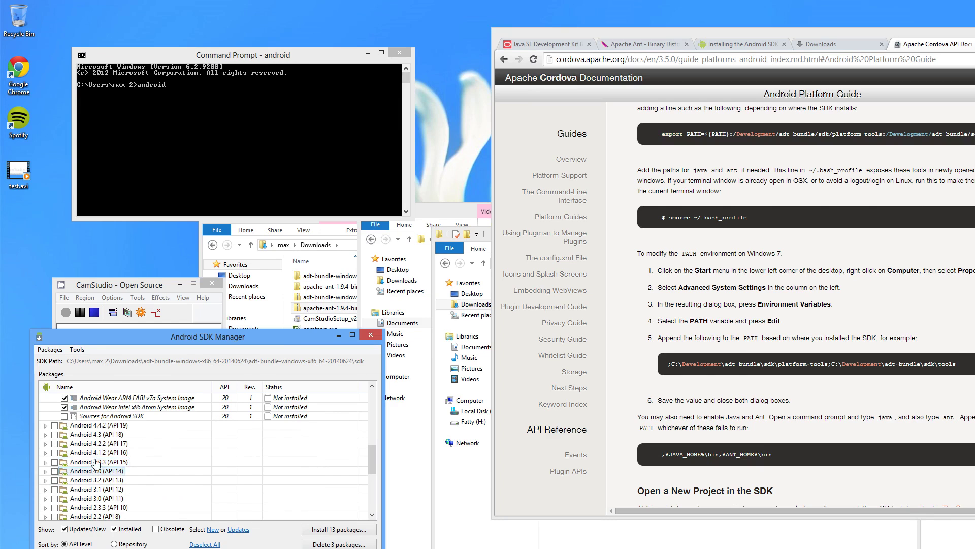
scroll(127, 457, "up", 5)
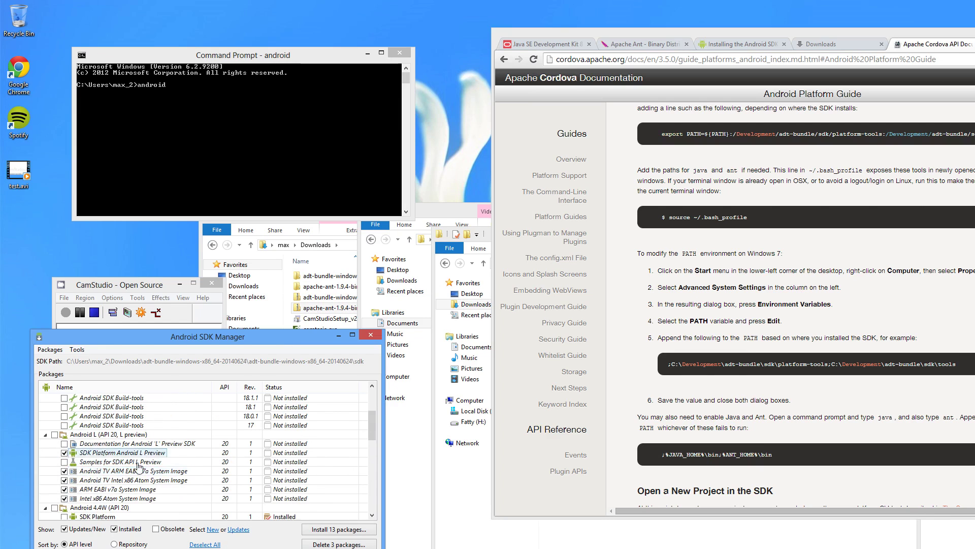
scroll(147, 453, "up", 3)
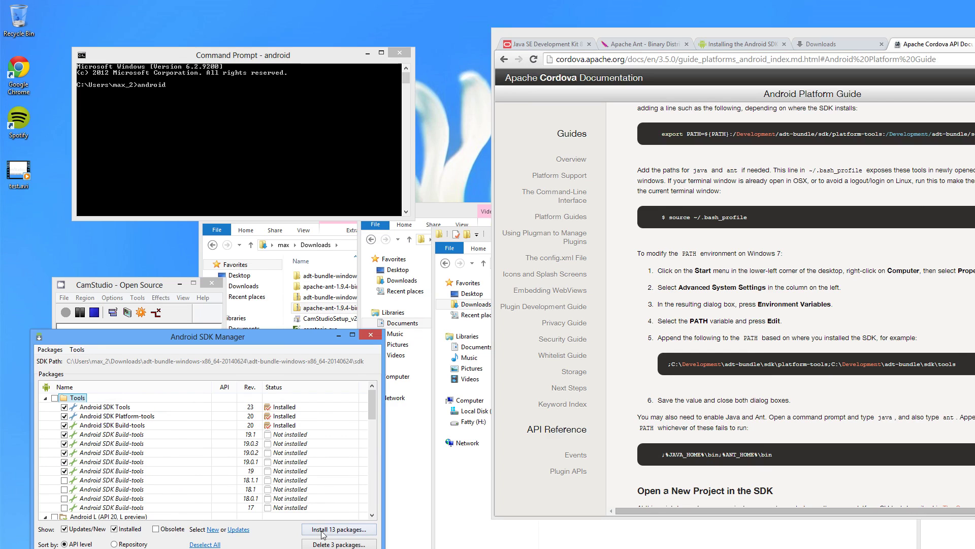
left_click(343, 530)
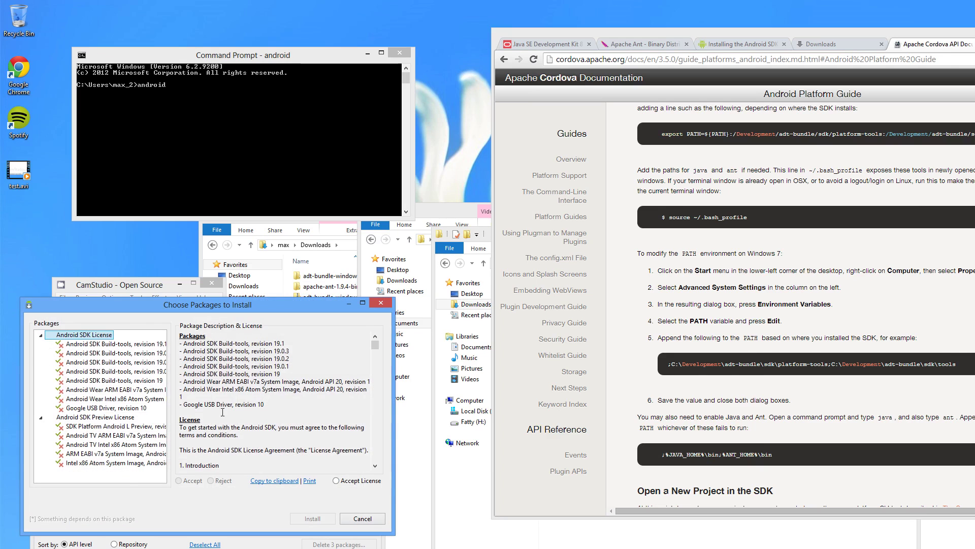
left_click(337, 481)
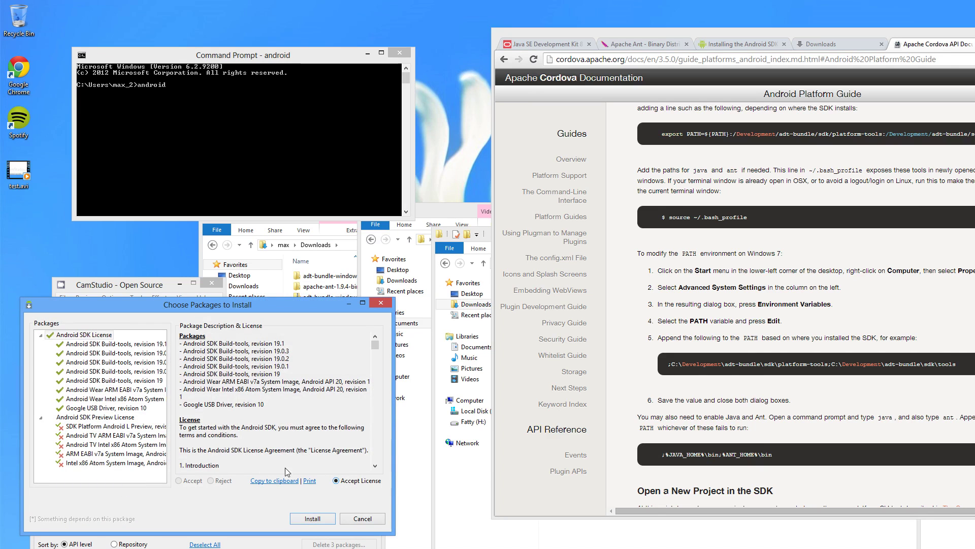
left_click(124, 426)
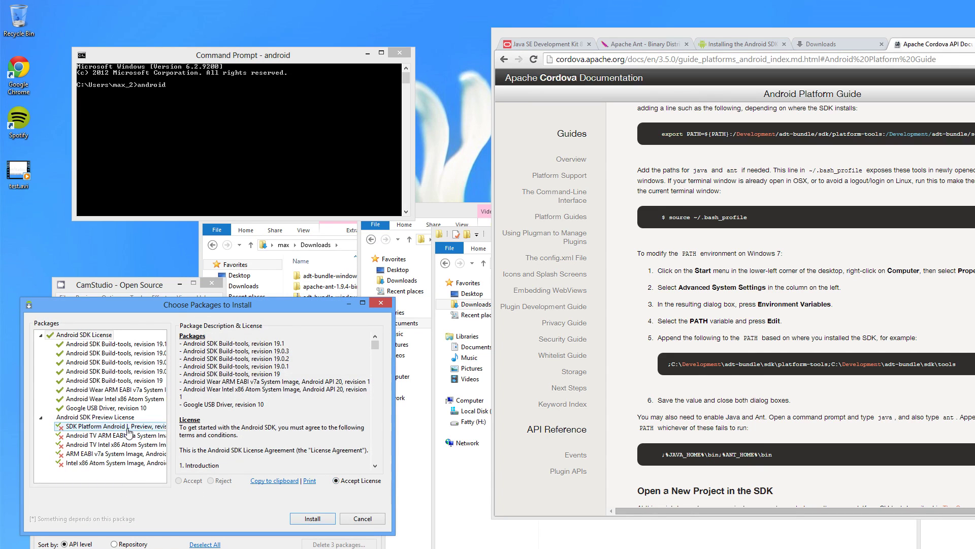
left_click(337, 481)
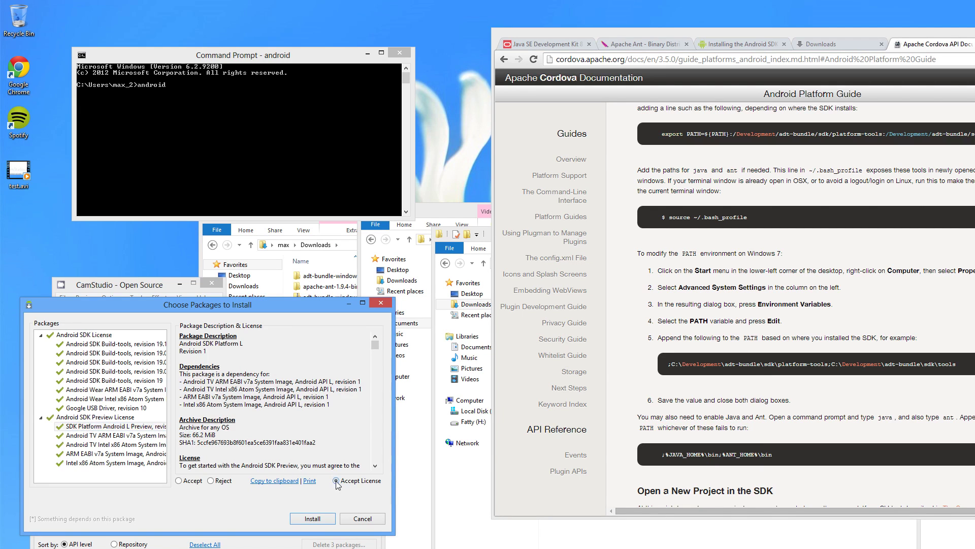
left_click(309, 520)
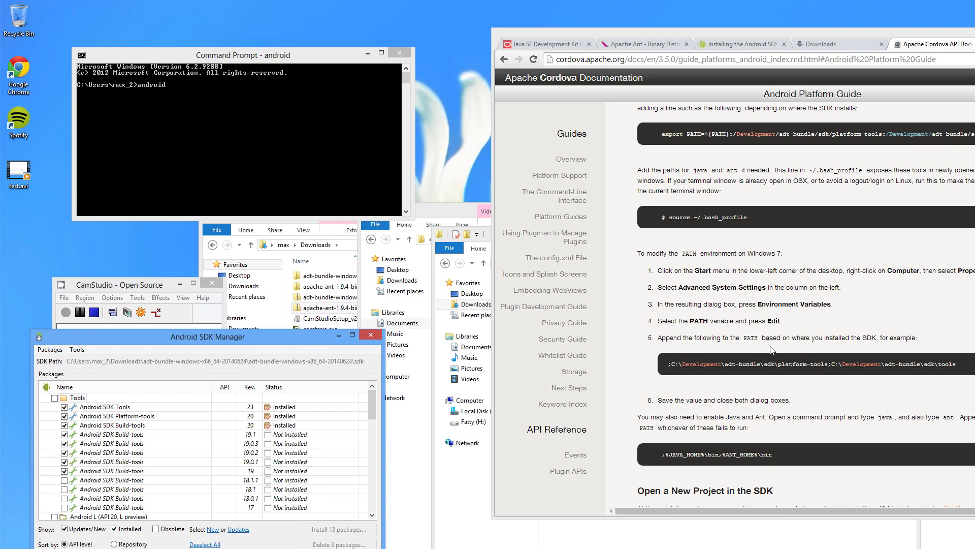
- Check the Cordova guide's new-project section, then search the web for "nodejs" in a new tab and download the installer from nodejs.org
scroll(788, 342, "down", 6)
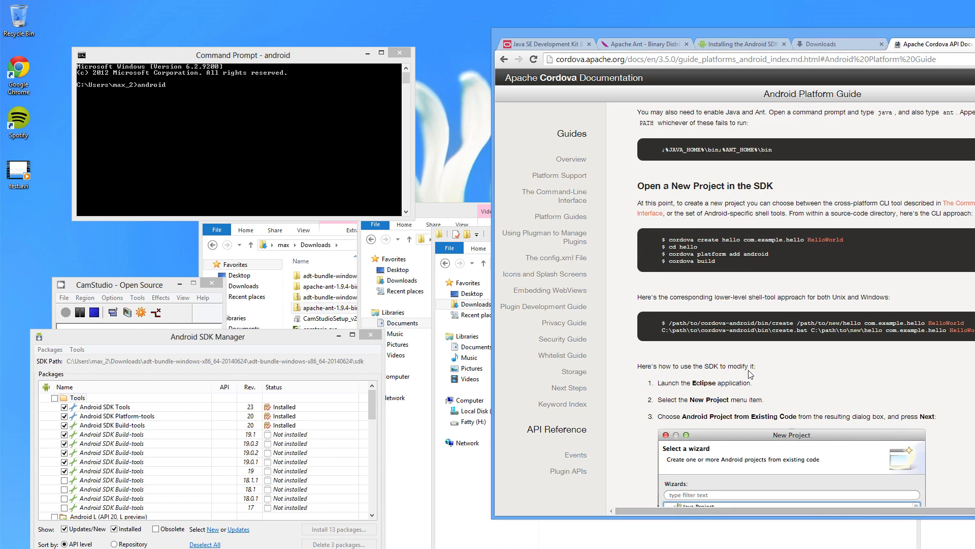
key("ctrl+t")
type("nodejs")
key("Return")
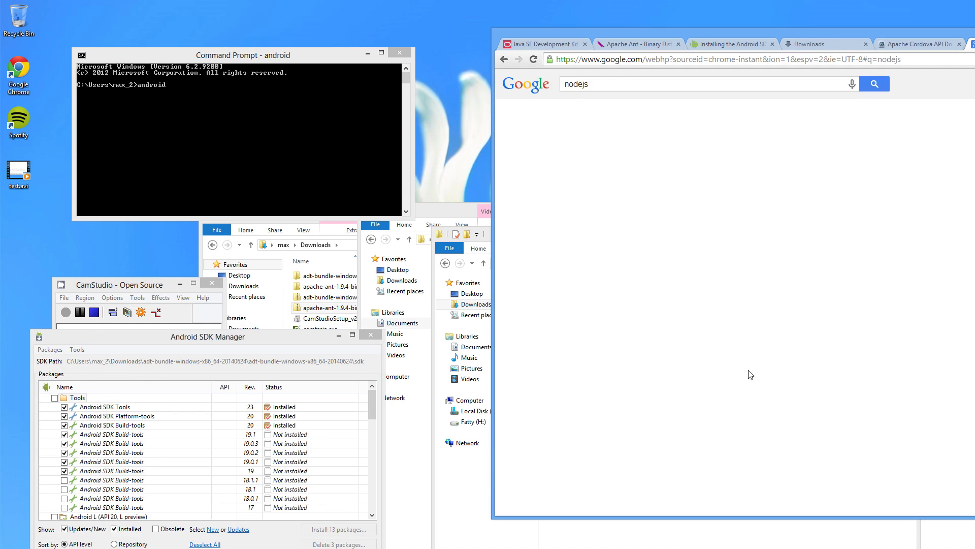
left_click(577, 196)
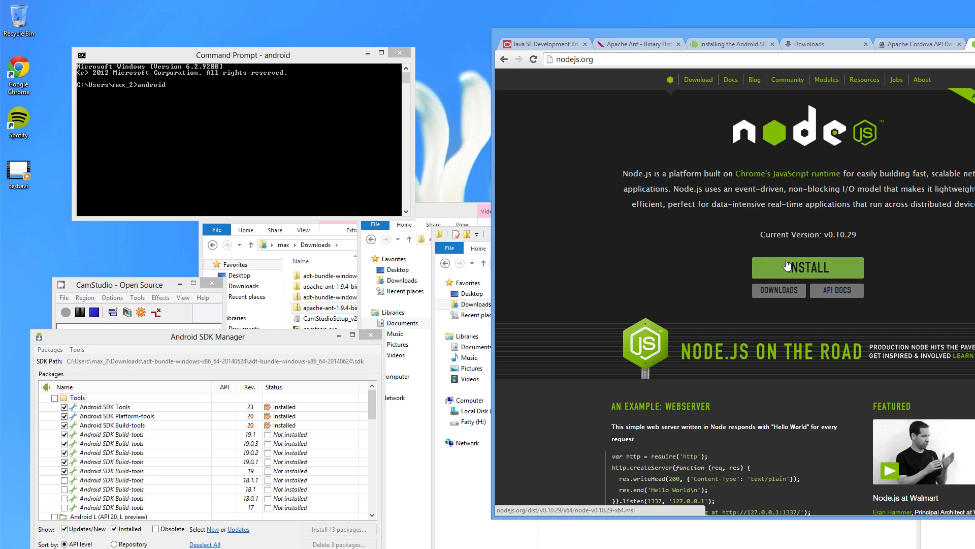
left_click(787, 264)
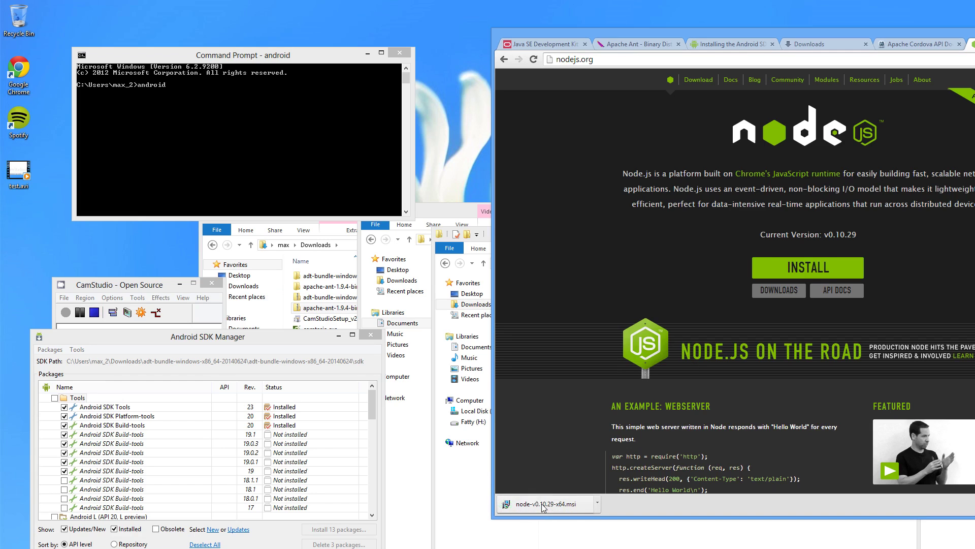
- Run the node-v0.10.29-x64.msi installer, accept the license agreement and install Node.js to C:\Program Files\nodejs\ with the default options
left_click(678, 368)
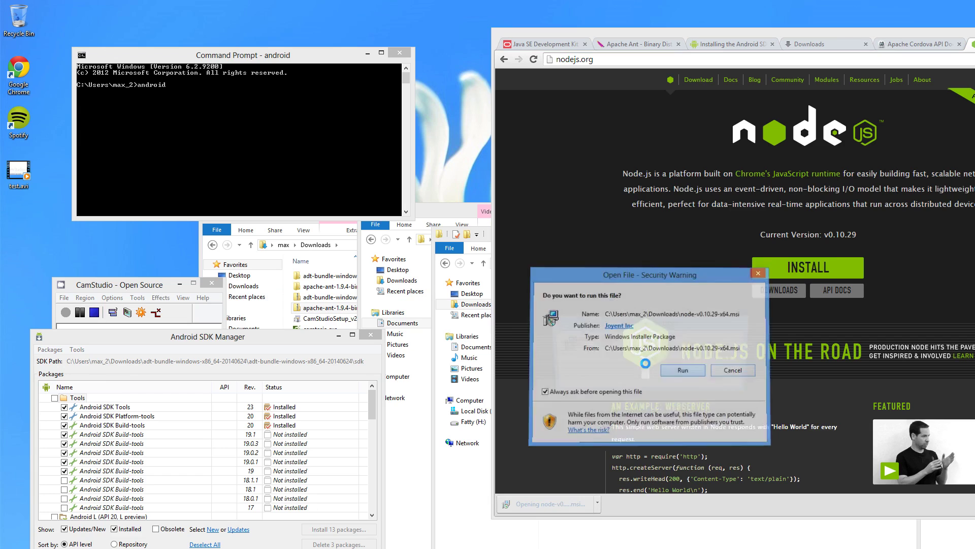
left_click(704, 439)
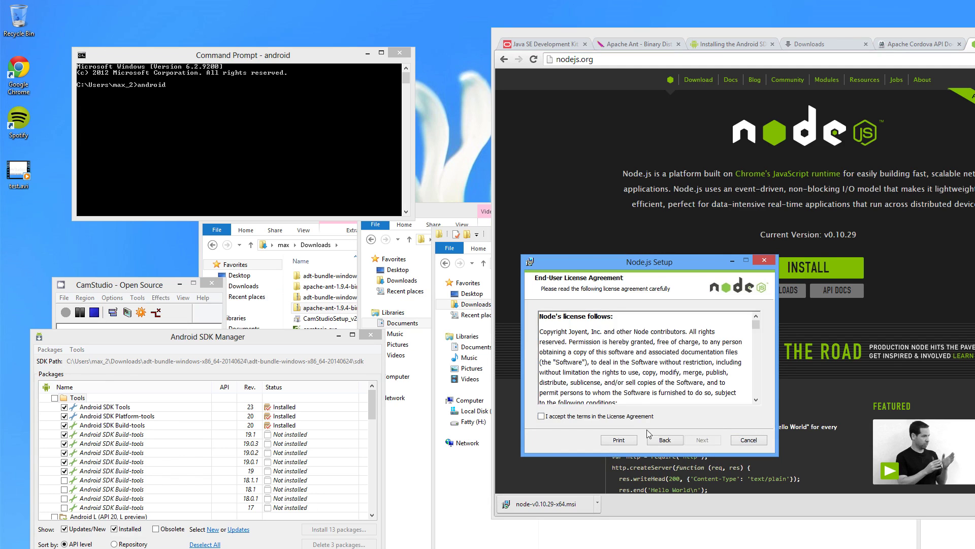
left_click(630, 412)
left_click(702, 440)
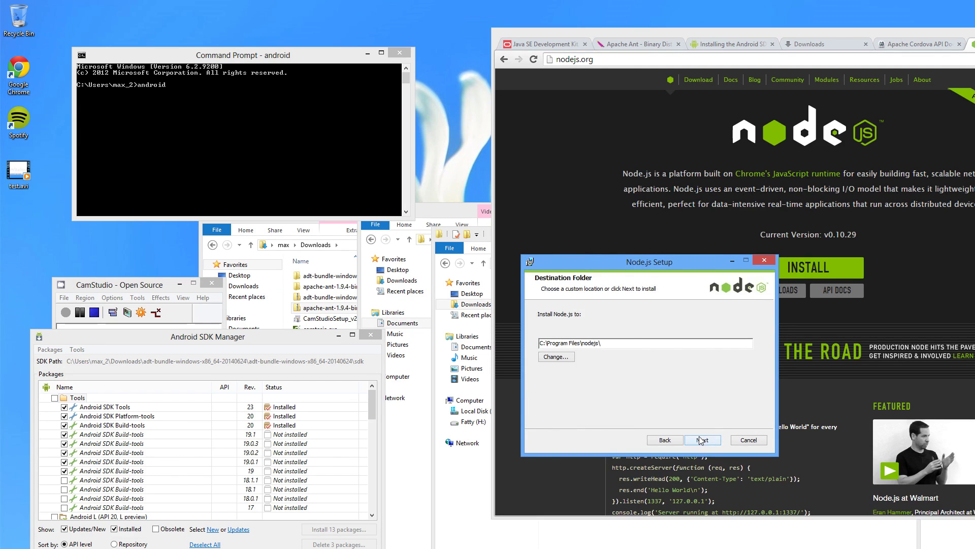
left_click(702, 440)
left_click(701, 440)
left_click(700, 440)
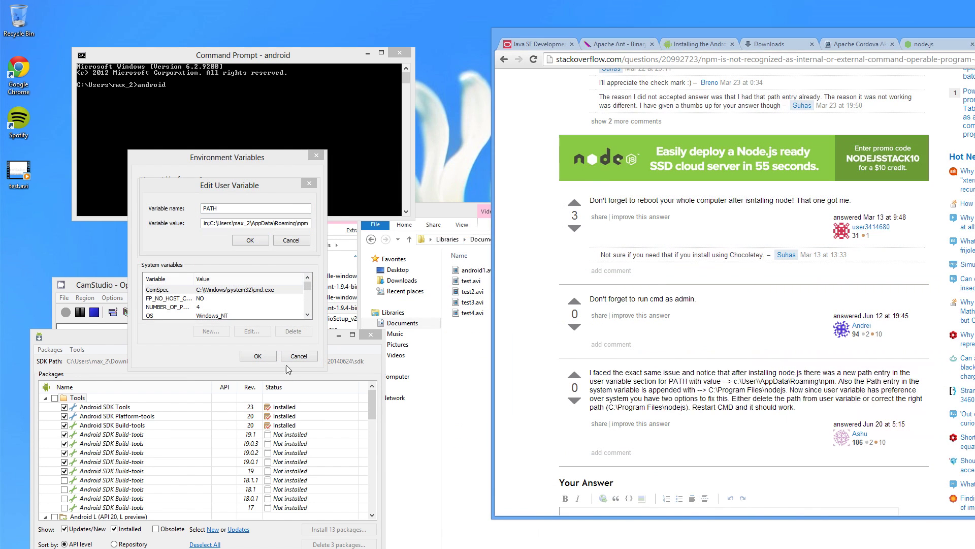
- Review the Stack Overflow answer on adding Node.js to PATH, then copy the path of the nodejs folder in Program Files
scroll(506, 293, "up", 6)
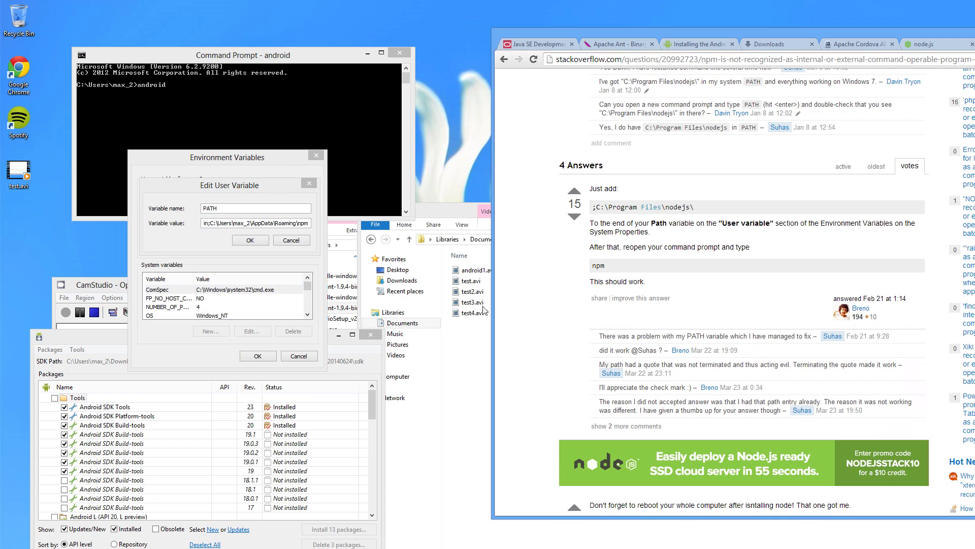
left_click(308, 223)
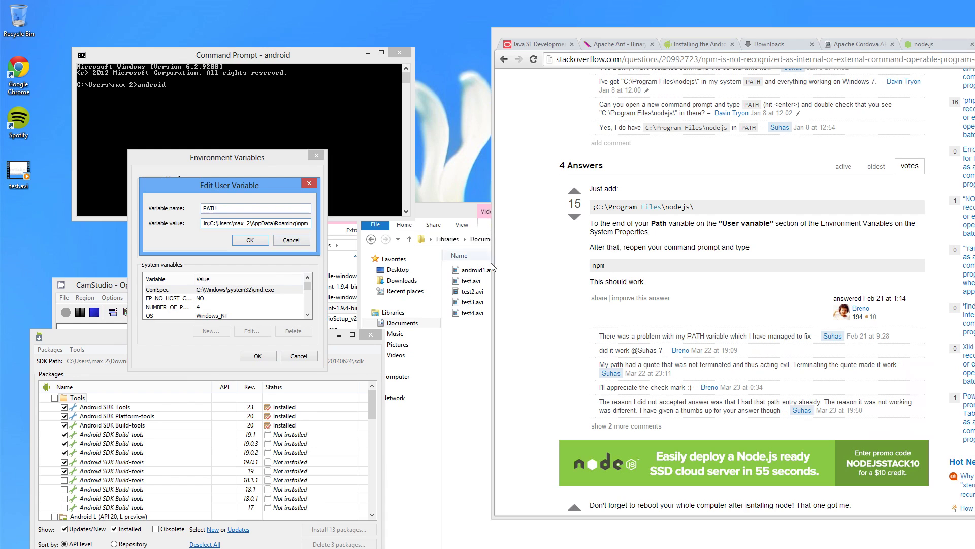
left_click(547, 291)
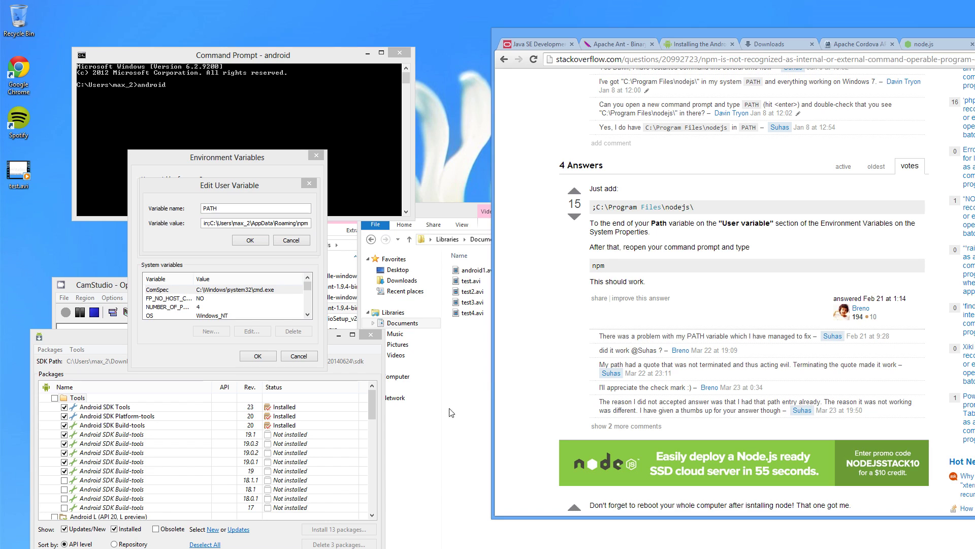
left_click(453, 441)
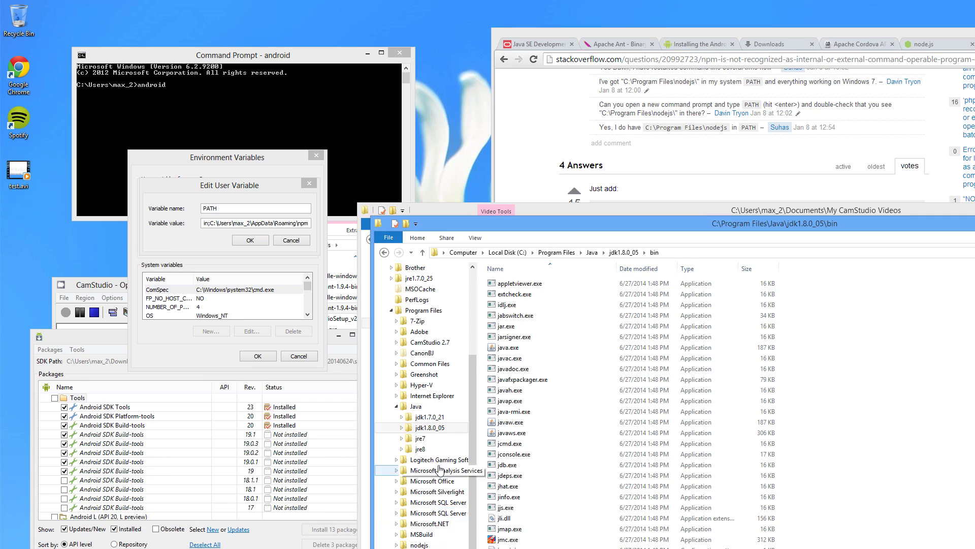
left_click(419, 545)
left_click(637, 254)
key("ctrl+c")
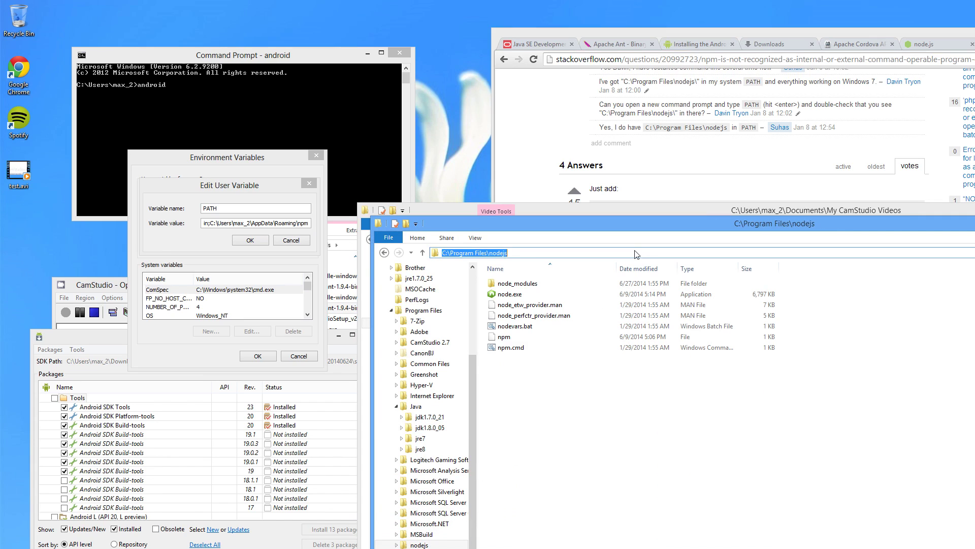
- Append ;C:\Program Files\nodejs to the user PATH variable and save the environment variables
left_click(304, 223)
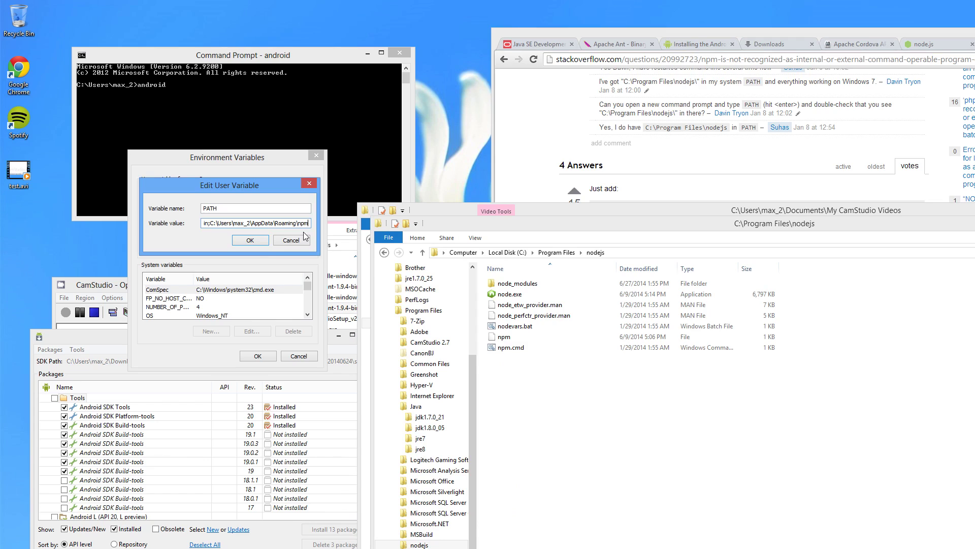
type(";")
key("ctrl+v")
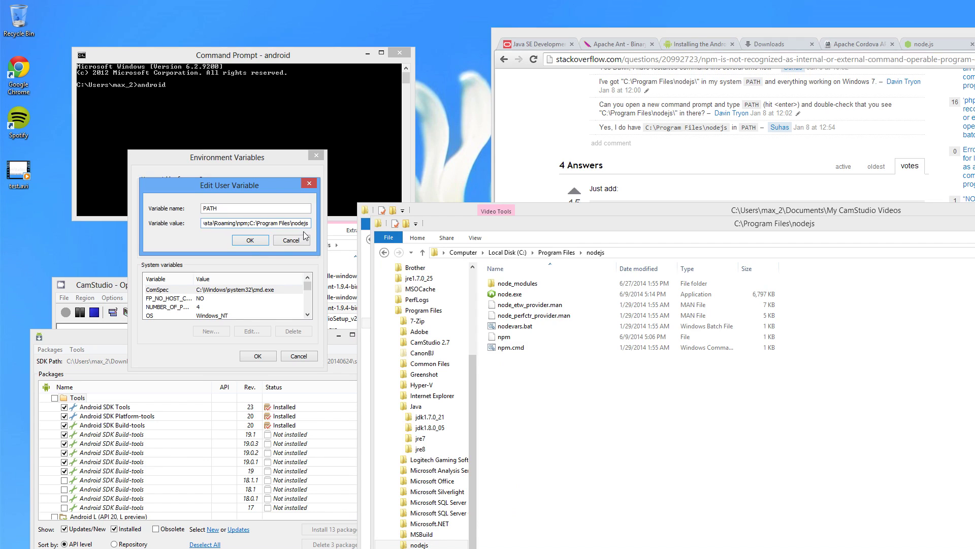
left_click(254, 243)
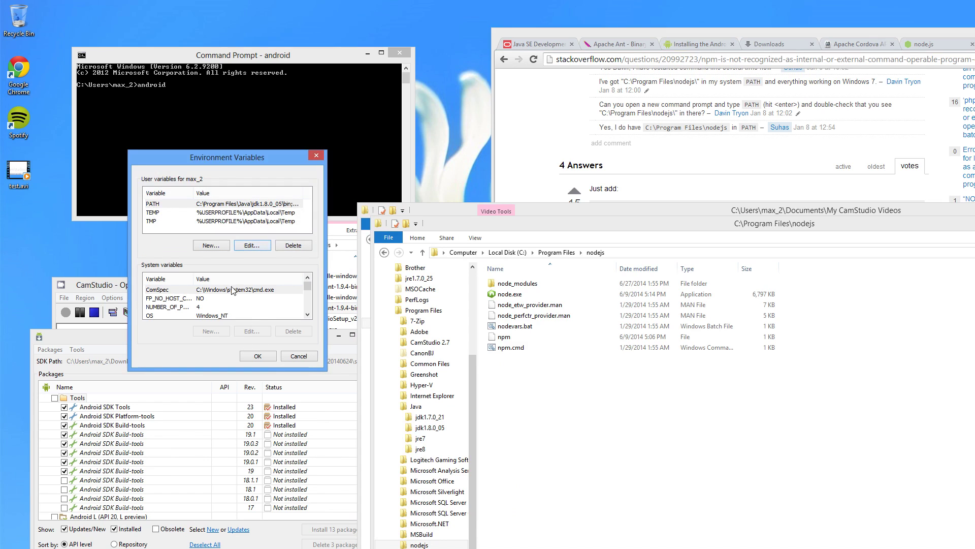
left_click(273, 356)
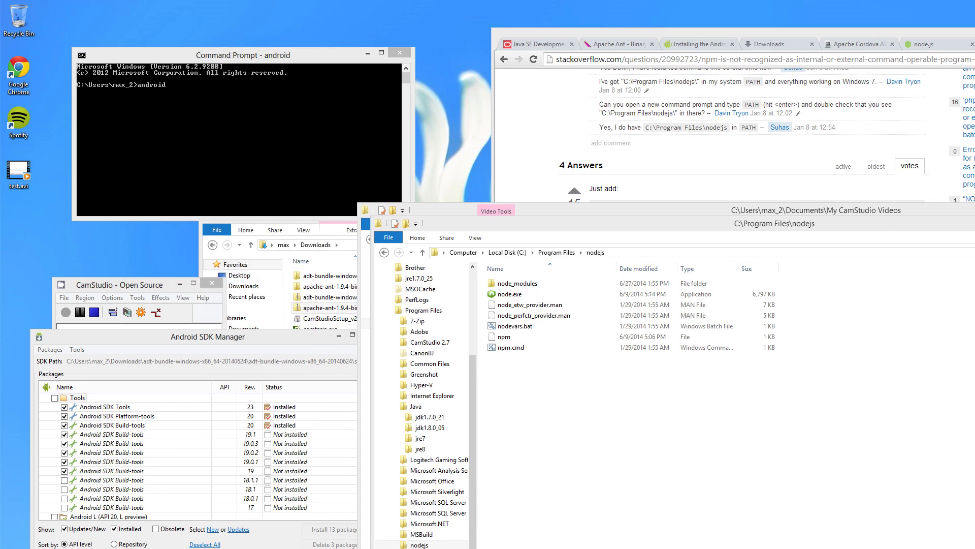
- Test Node.js in a new Command Prompt by running node, exiting it, and running npm
type("ode")
key("Return")
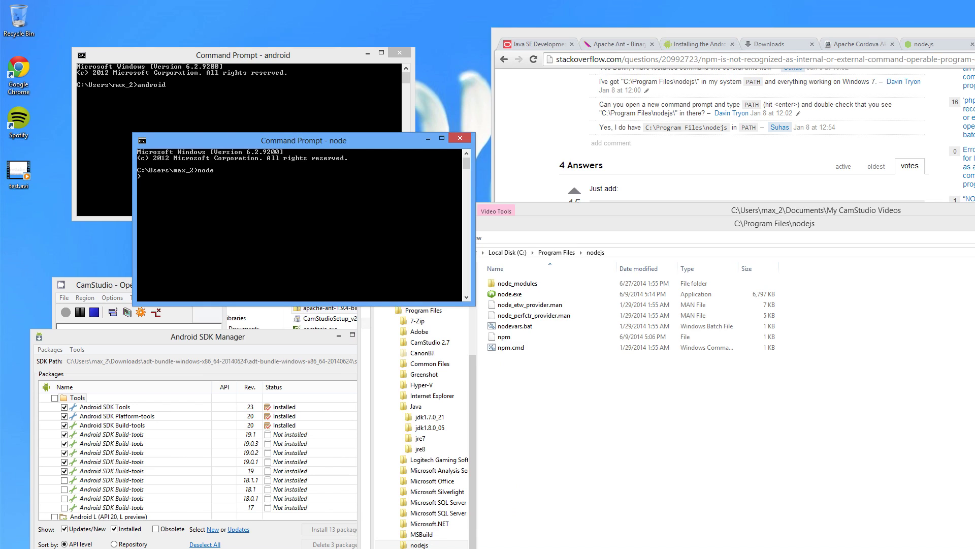
key("ctrl+c")
type("npm")
key("Return")
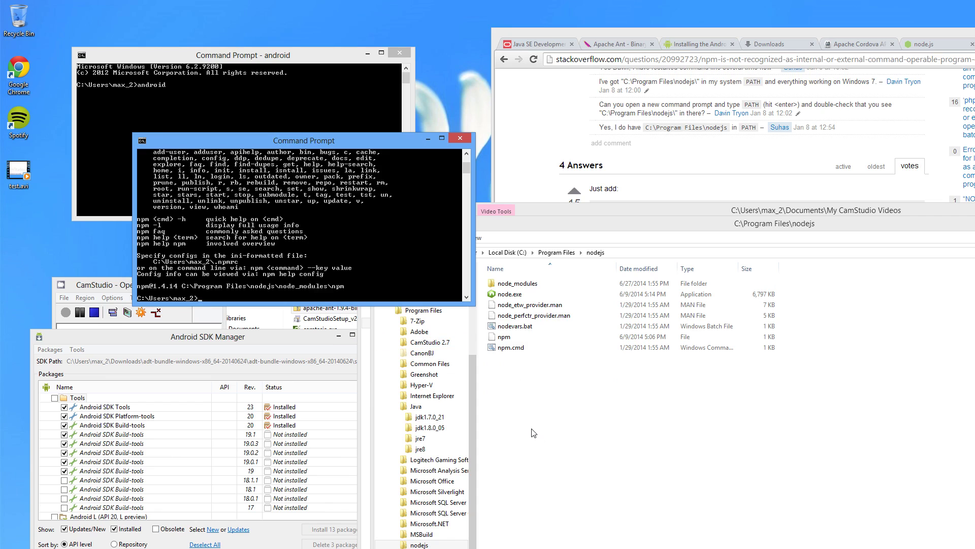
- Install Cordova globally with npm install -g cordova, then run cordova to check the command
key("Return")
type("npm")
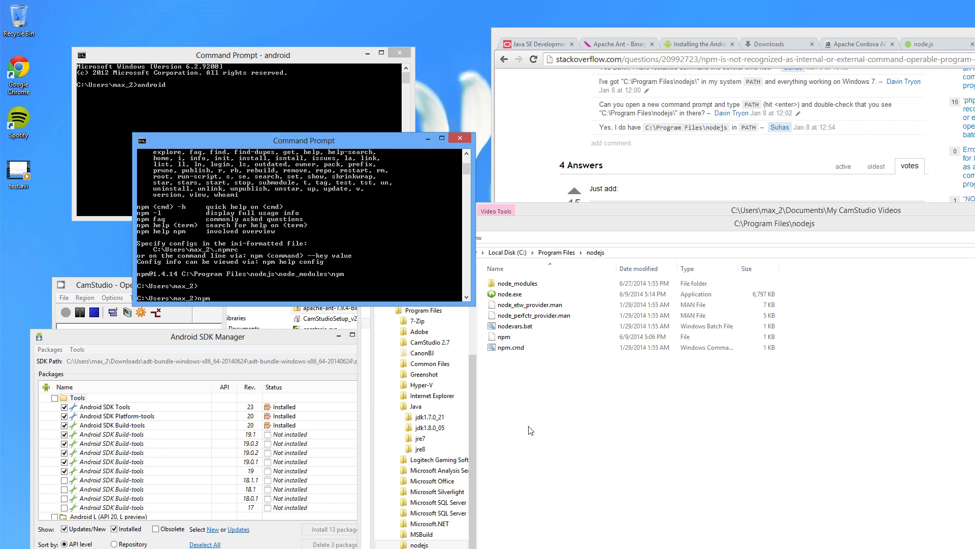
type(" install -g cordova")
key("Return")
left_click_drag(198, 331, 197, 296)
left_click(208, 268)
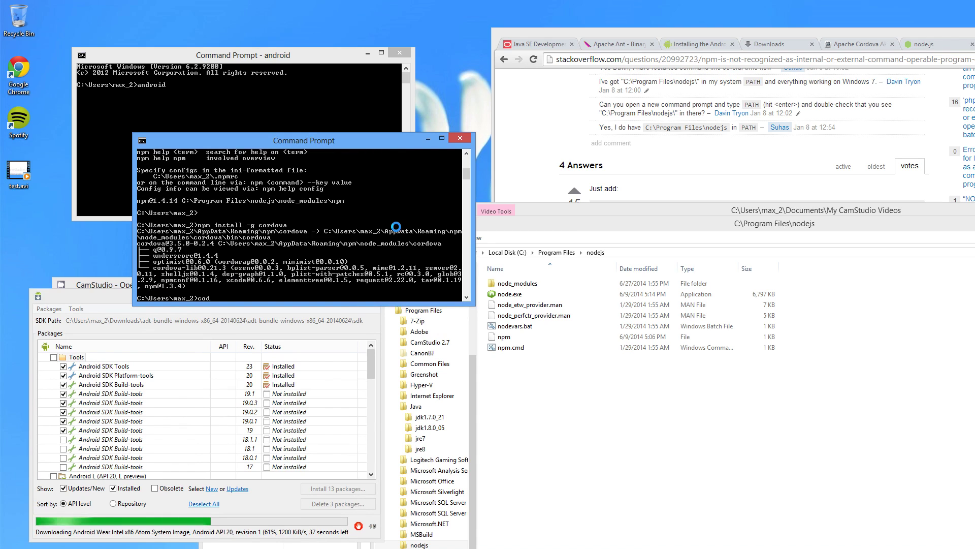
type("cordova")
key("Return")
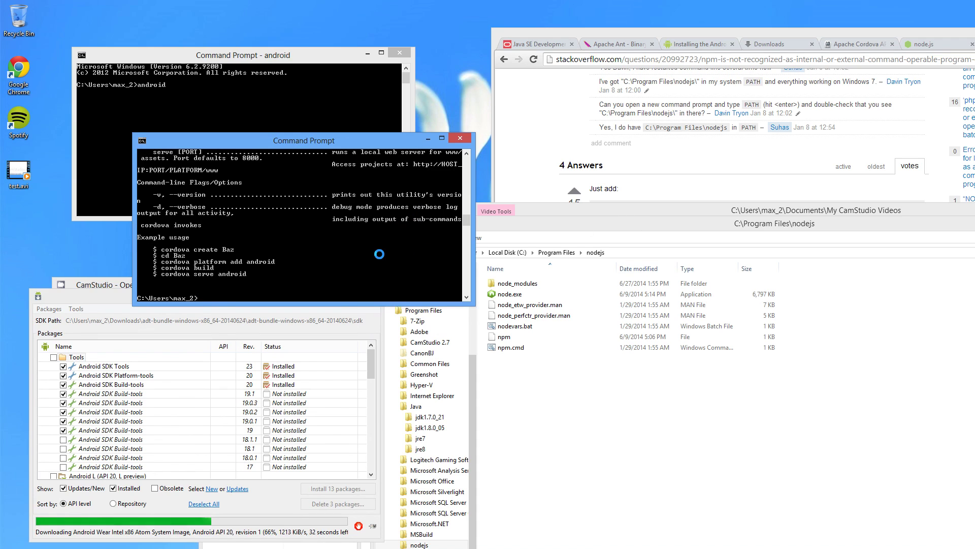
- Install Ionic globally with npm install -g ionic
type("npm install -g cordov")
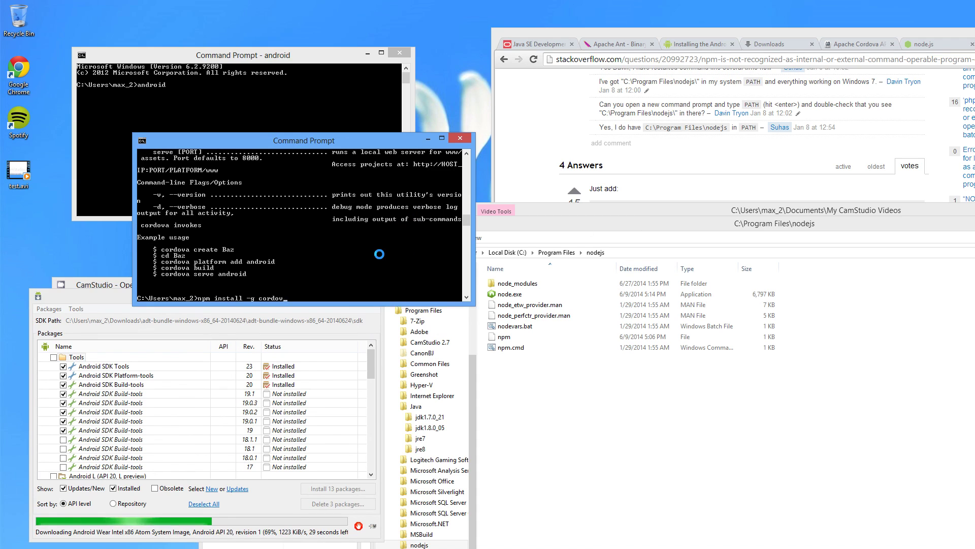
key("BackSpace")
key("BackSpace")
key("BackSpace")
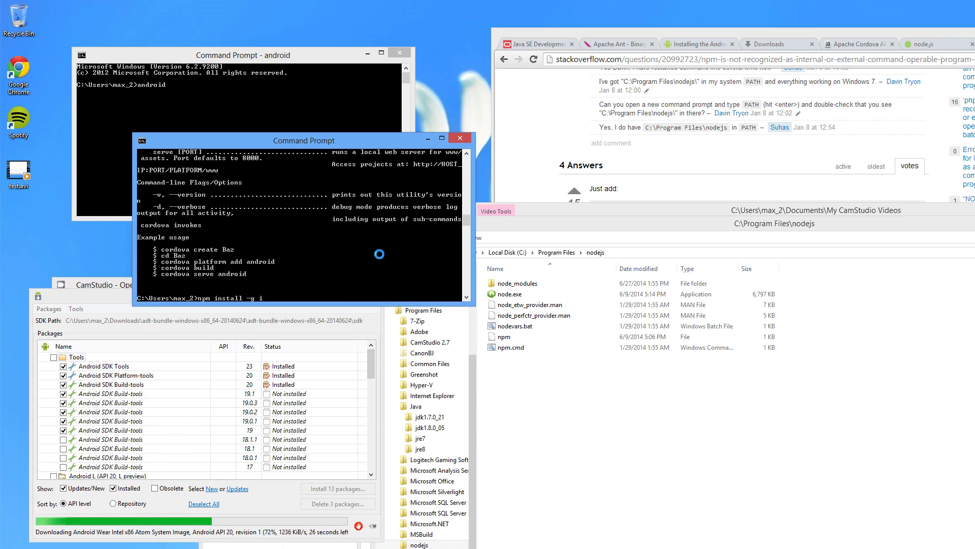
type("ionic")
key("Return")
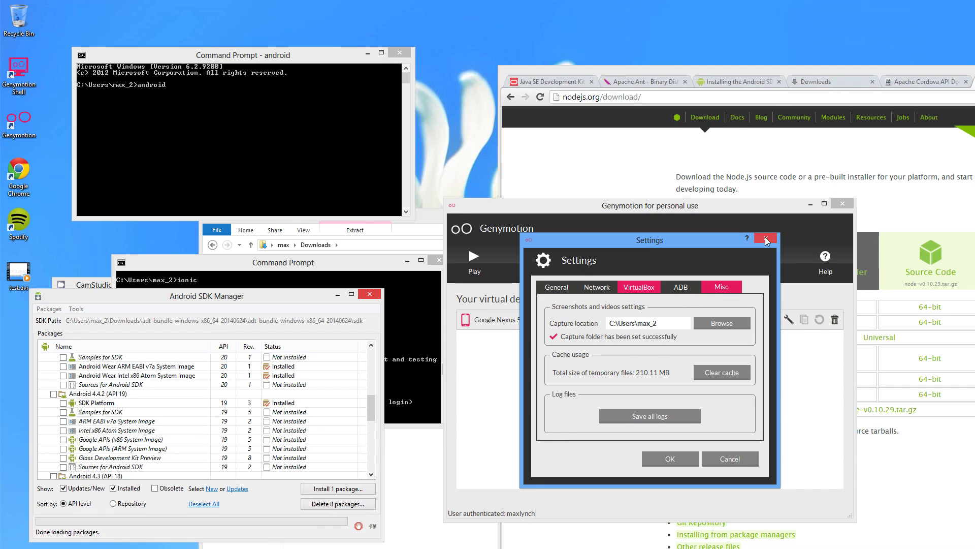
- Dismiss the Genymotion settings without saving and minimize the Genymotion window
left_click(723, 460)
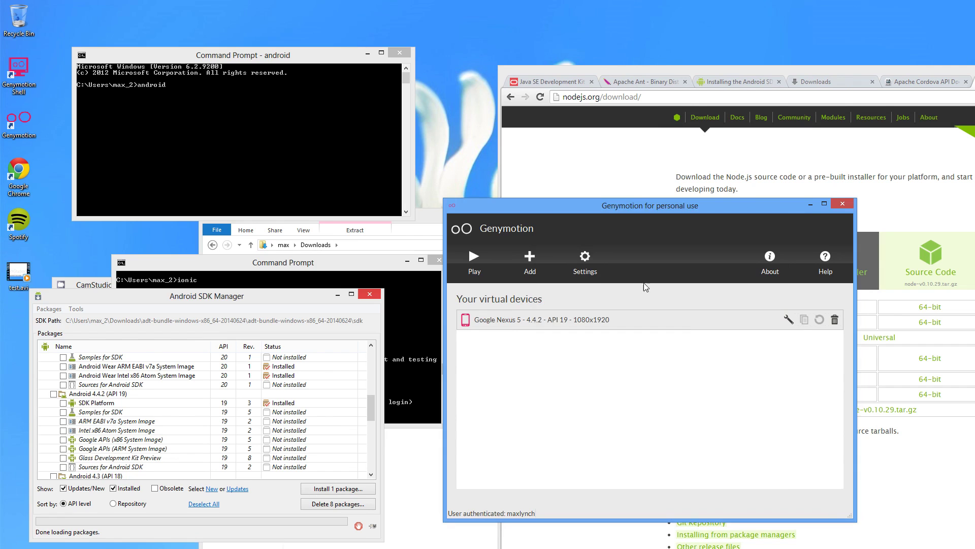
left_click(810, 204)
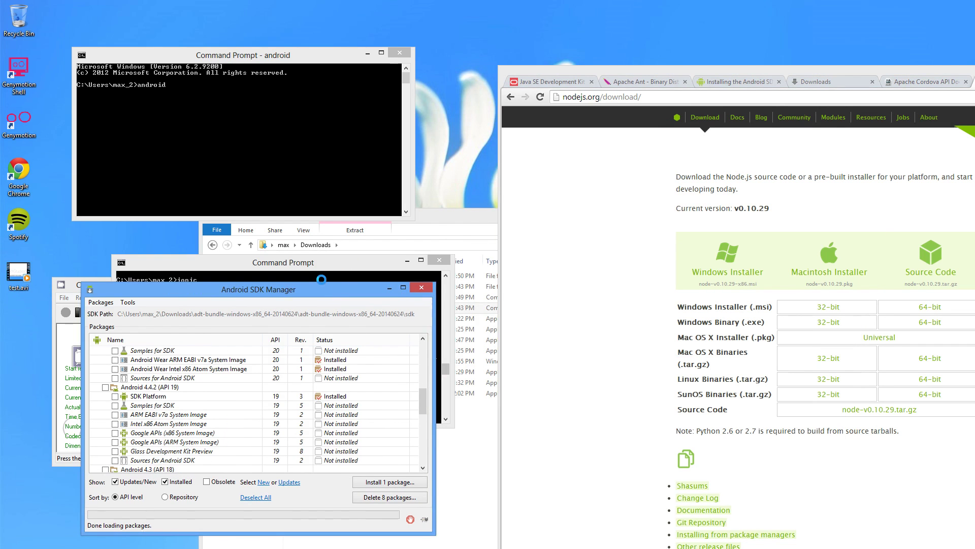
- Bring the ionic Command Prompt forward, make its window taller, and run ionic start myapp
left_click(305, 262)
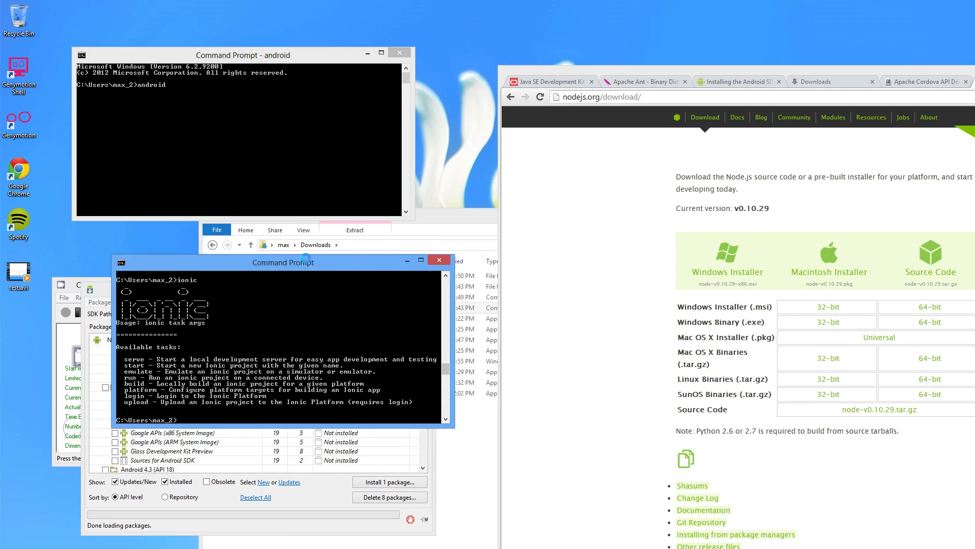
left_click_drag(304, 262, 353, 234)
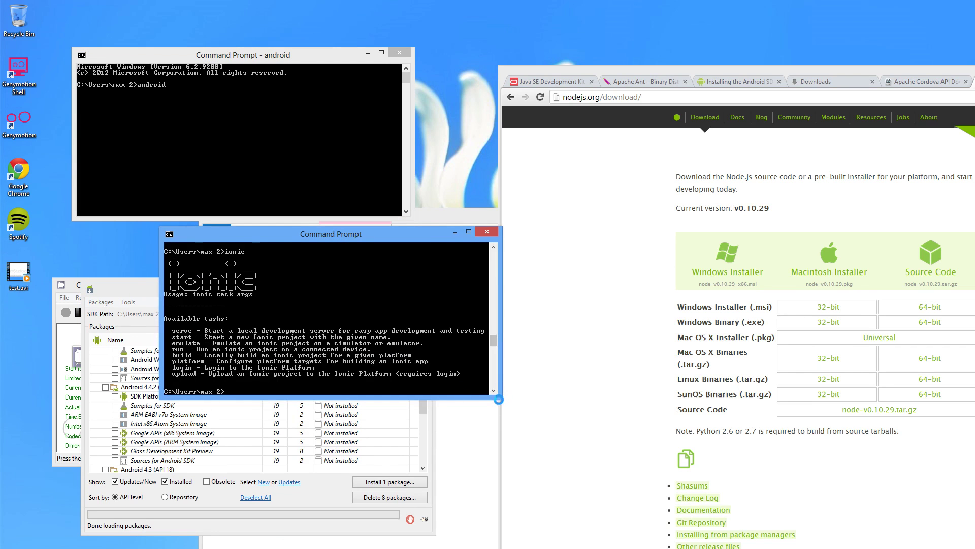
left_click_drag(501, 399, 501, 508)
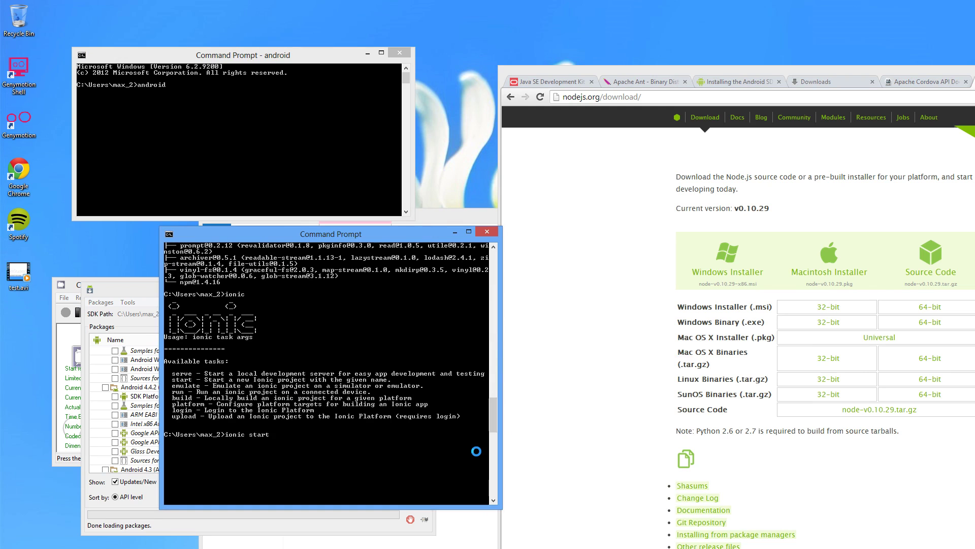
key("Return")
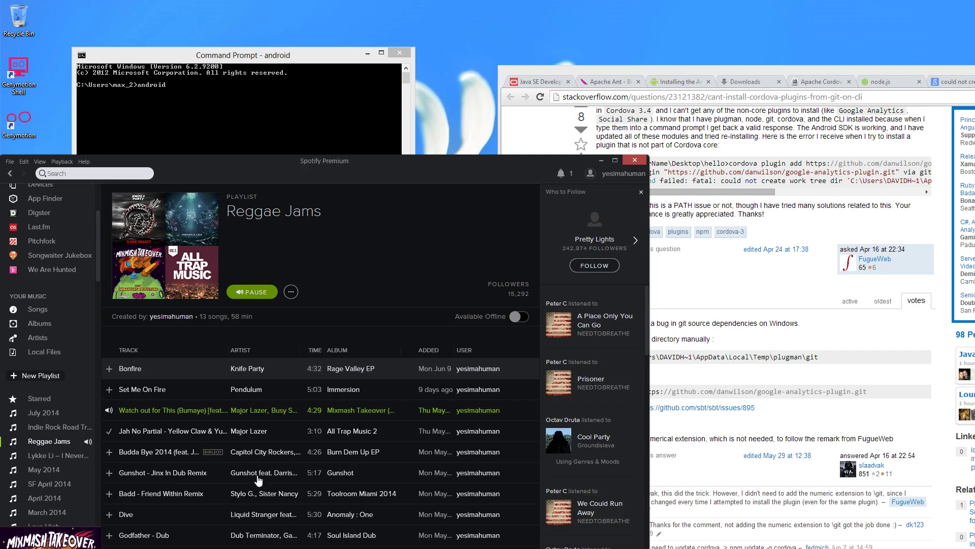
- Pause the music in Spotify and minimize its window
key("space")
left_click(602, 160)
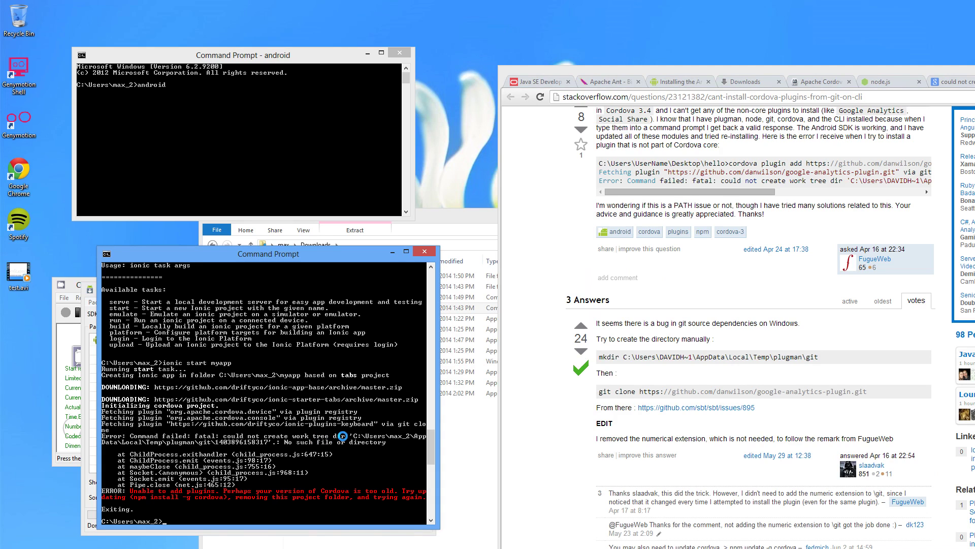
- Place the Downloads folder window beside the Command Prompt and recheck the Stack Overflow answer about creating the plugman\git directory
left_click(469, 410)
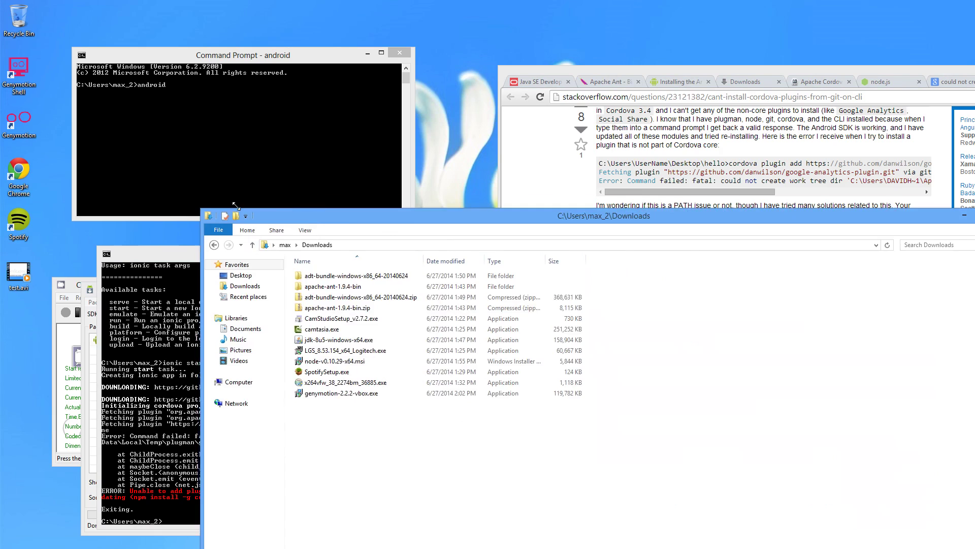
left_click_drag(236, 205, 467, 234)
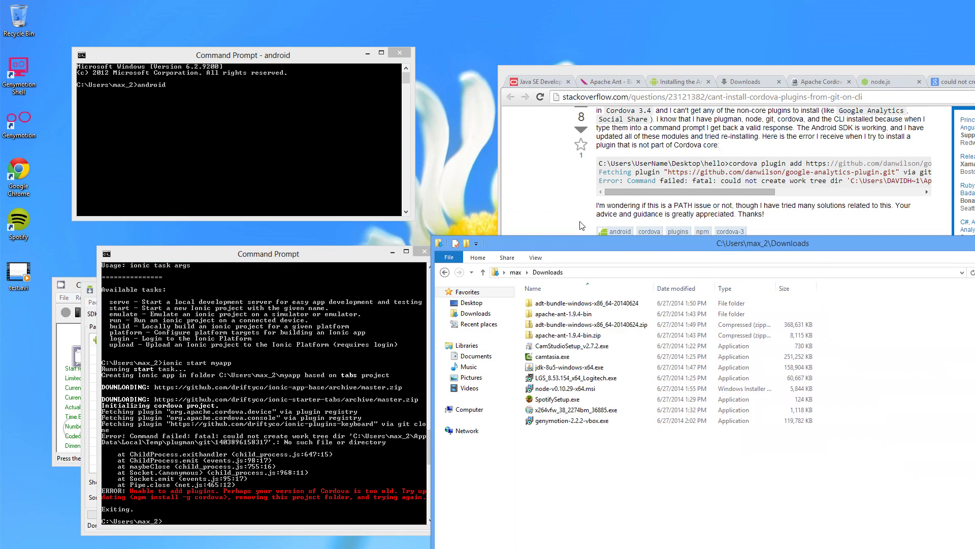
left_click(664, 231)
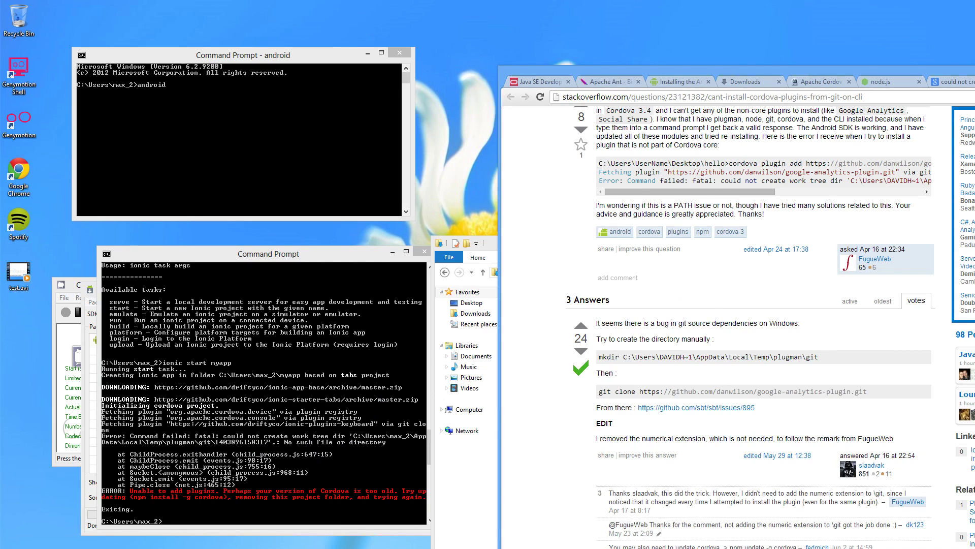
- Open the current user profile's AppData\Local\Temp folder on Local Disk (C:) in File Explorer
left_click(443, 531)
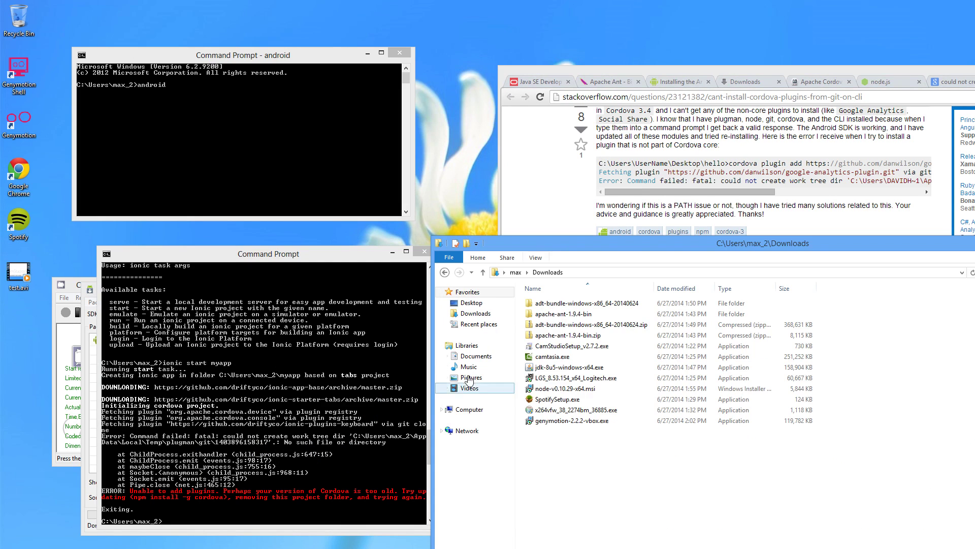
left_click(441, 408)
left_click(477, 420)
double_click(588, 398)
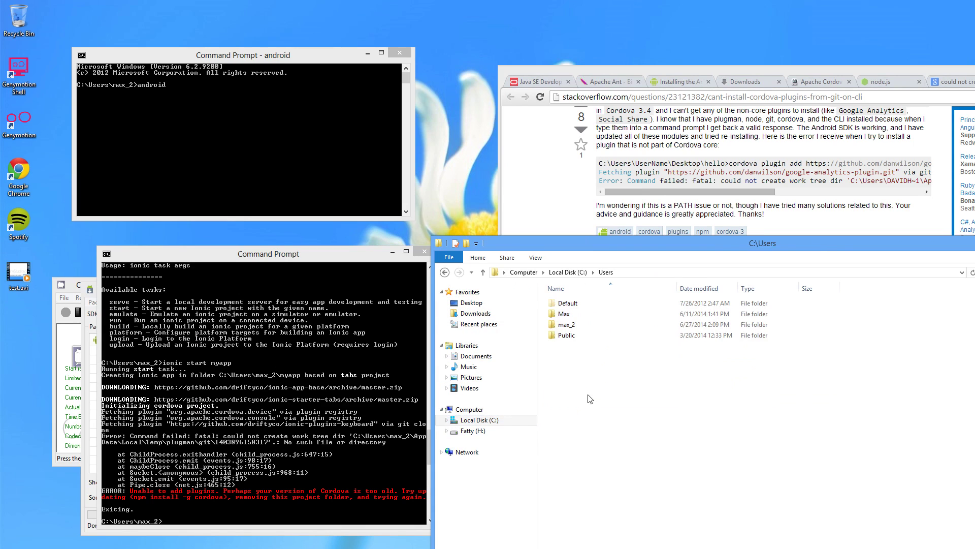
double_click(584, 325)
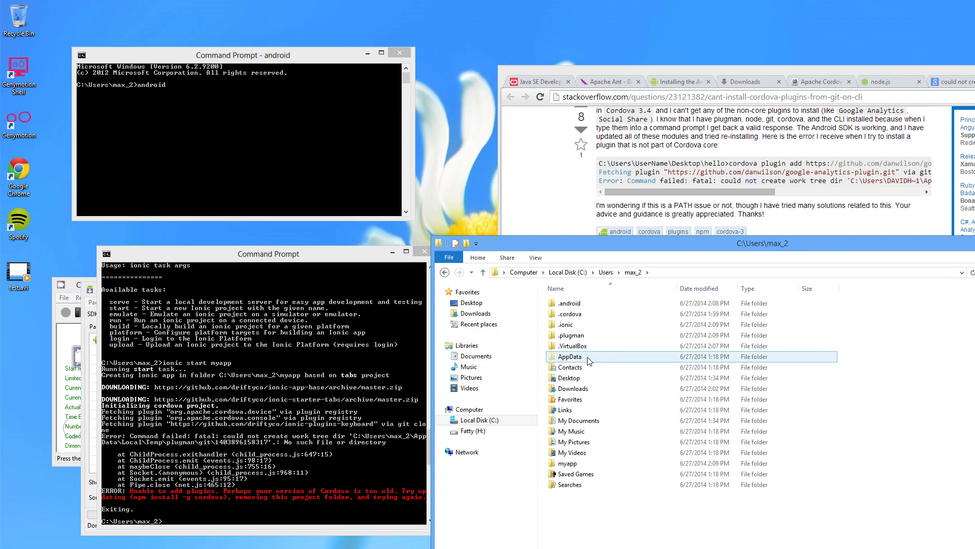
double_click(587, 356)
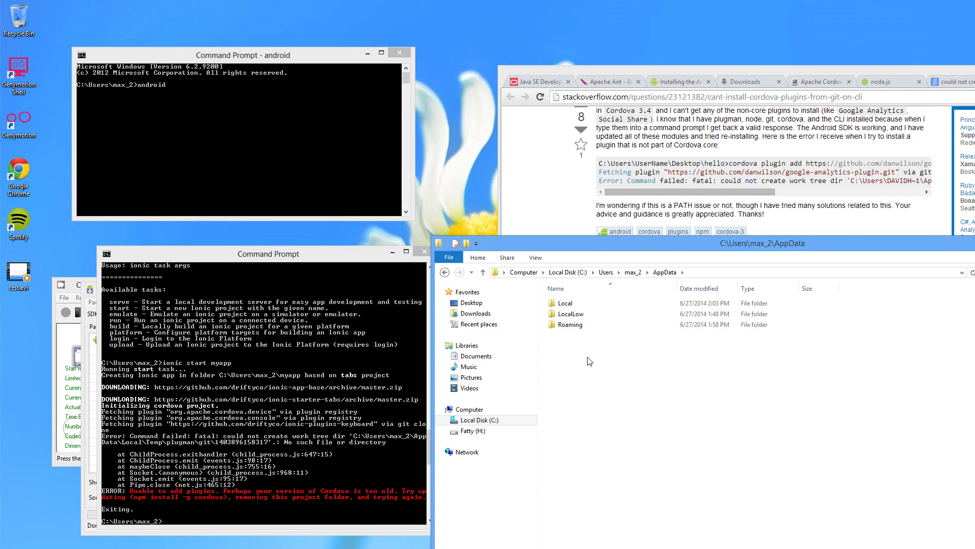
double_click(576, 305)
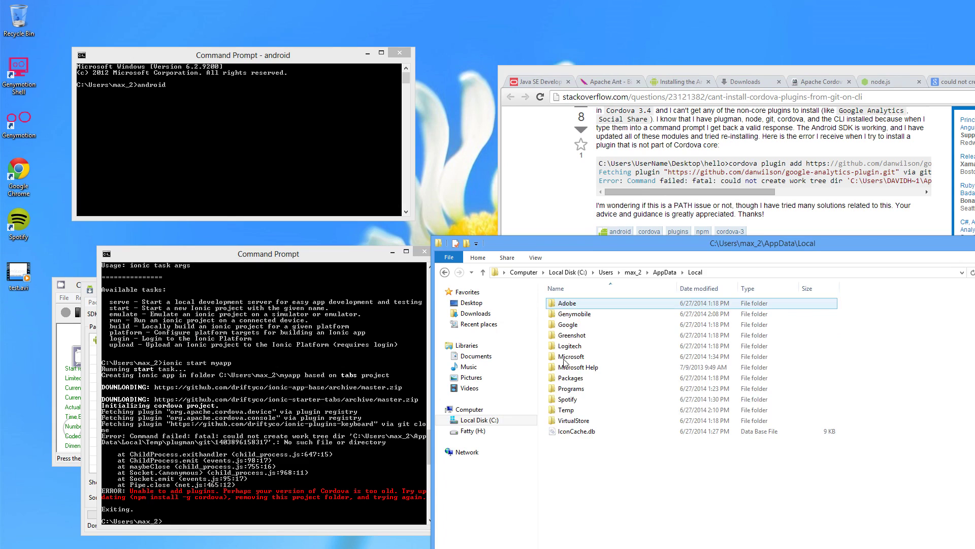
double_click(574, 416)
key("Down")
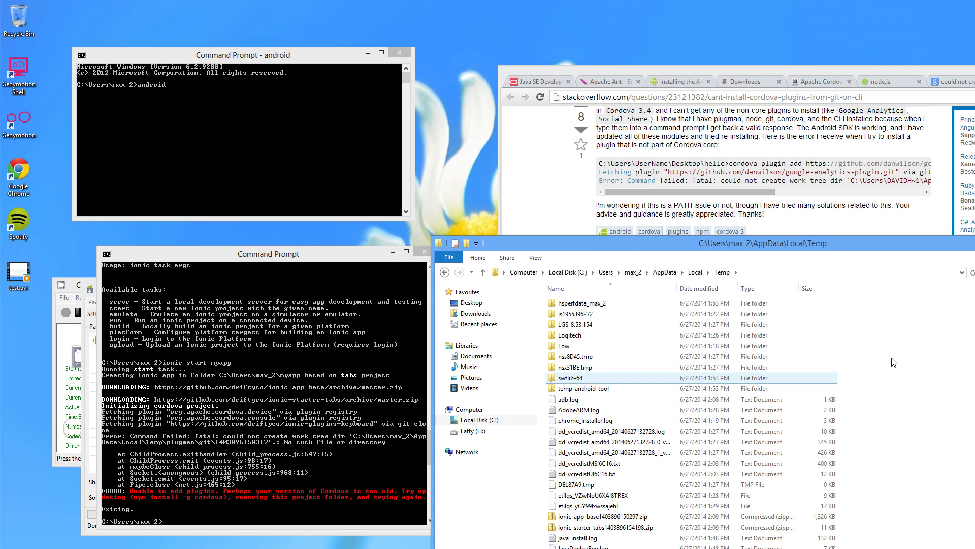
- Create a folder named plugman inside the AppData\Local\Temp folder
left_click(884, 386)
right_click(851, 314)
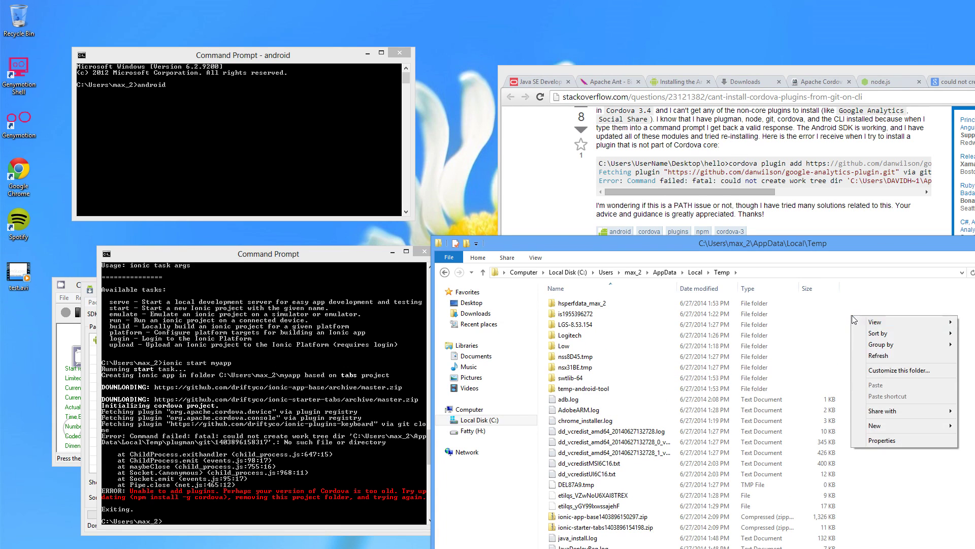
mouse_move(892, 428)
left_click(968, 426)
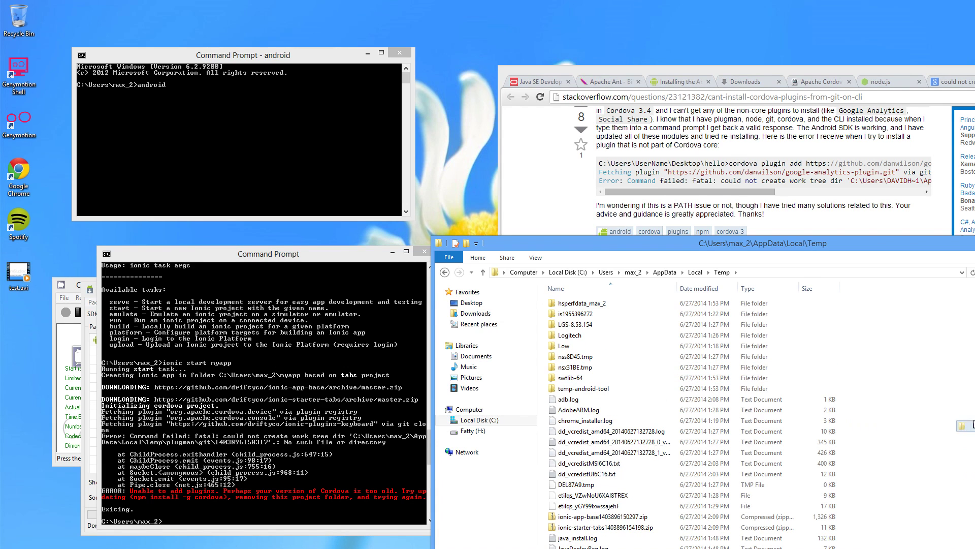
type("plug")
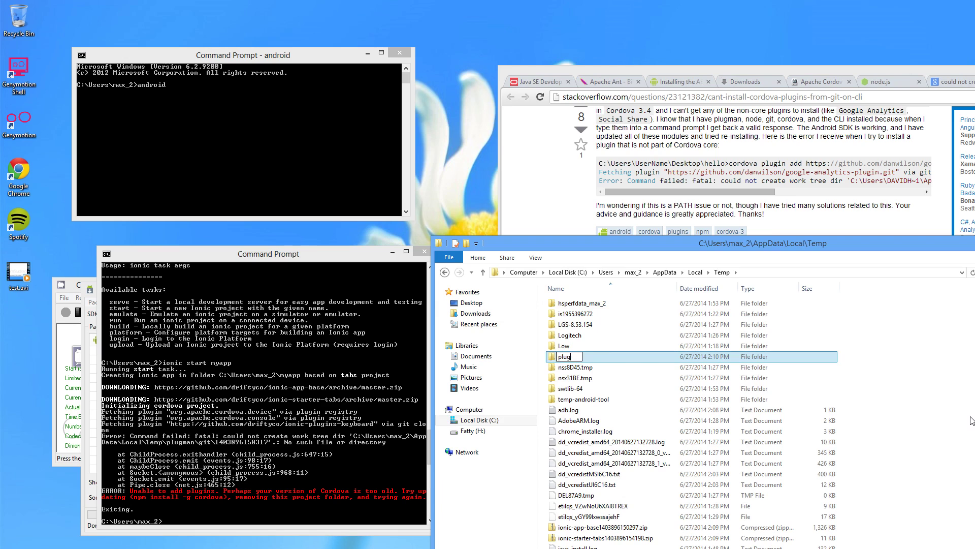
type("man")
key("Return")
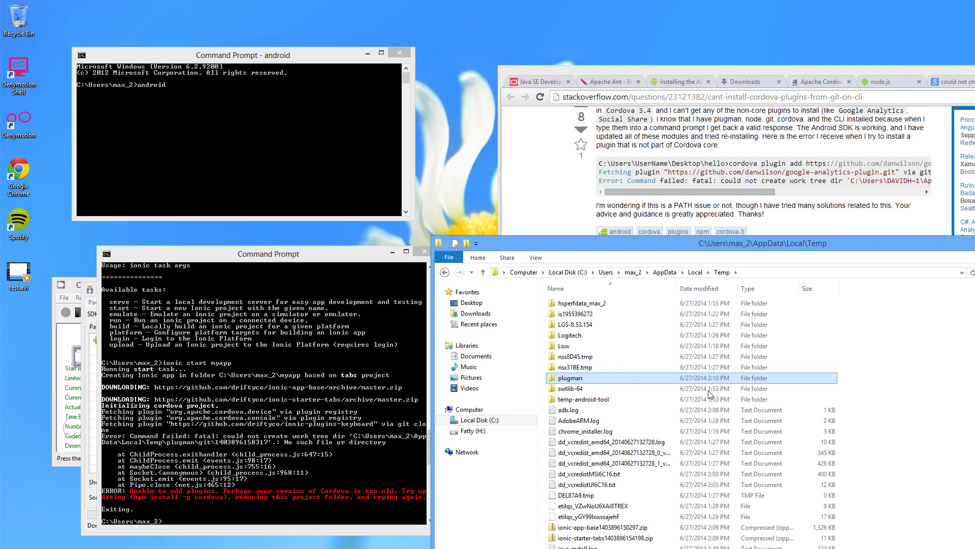
- Open the plugman folder and create a subfolder named git in it
double_click(621, 383)
right_click(591, 356)
mouse_move(700, 484)
left_click(738, 477)
type("git")
key("Return")
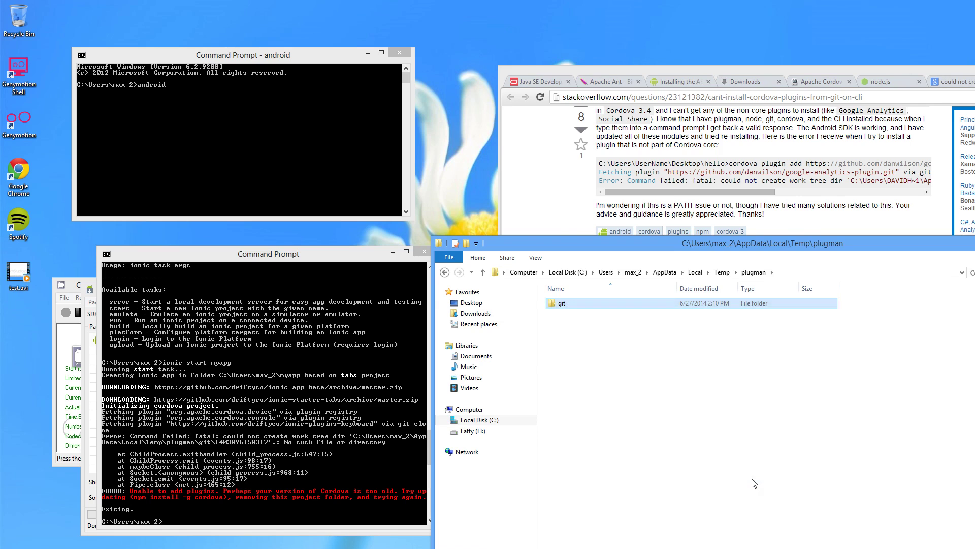
- Try to remove the failed project in the Command Prompt with rm -rf myapp, and clear the console with cls
left_click(358, 469)
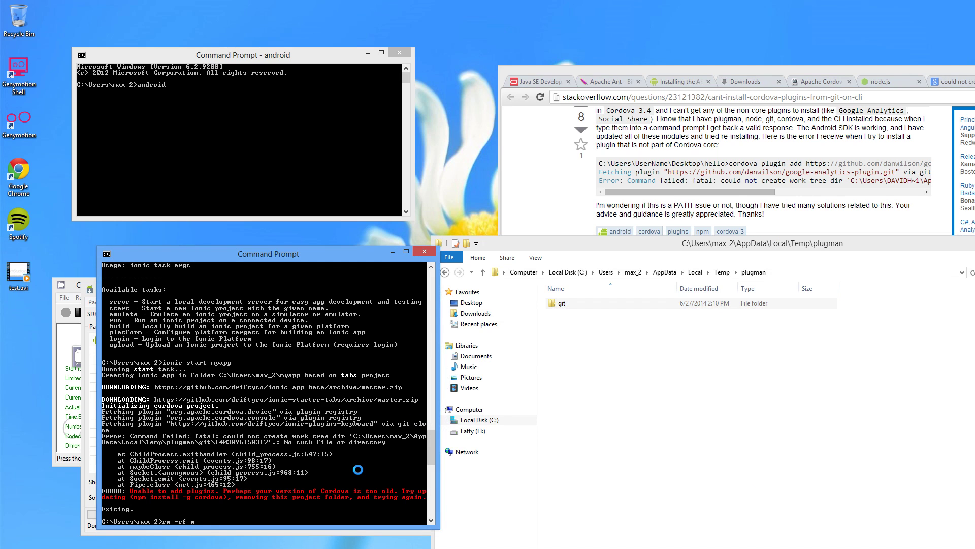
type("rm -rf myapp")
key("Return")
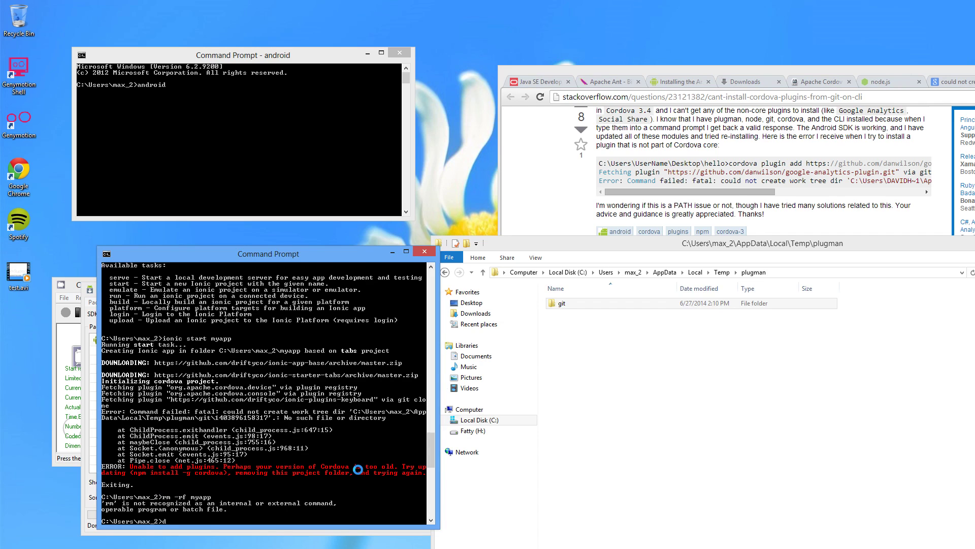
left_click(488, 399)
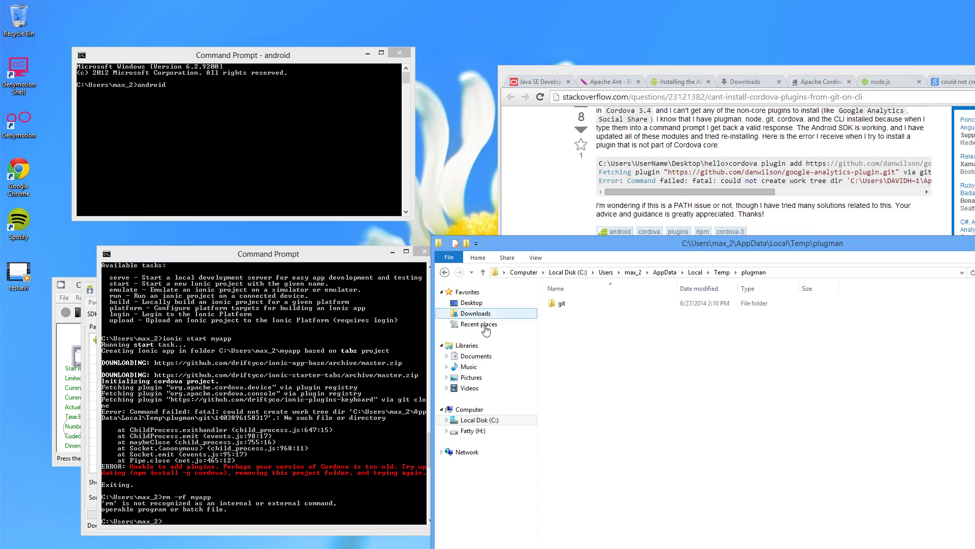
left_click(361, 457)
type("cls")
key("Return")
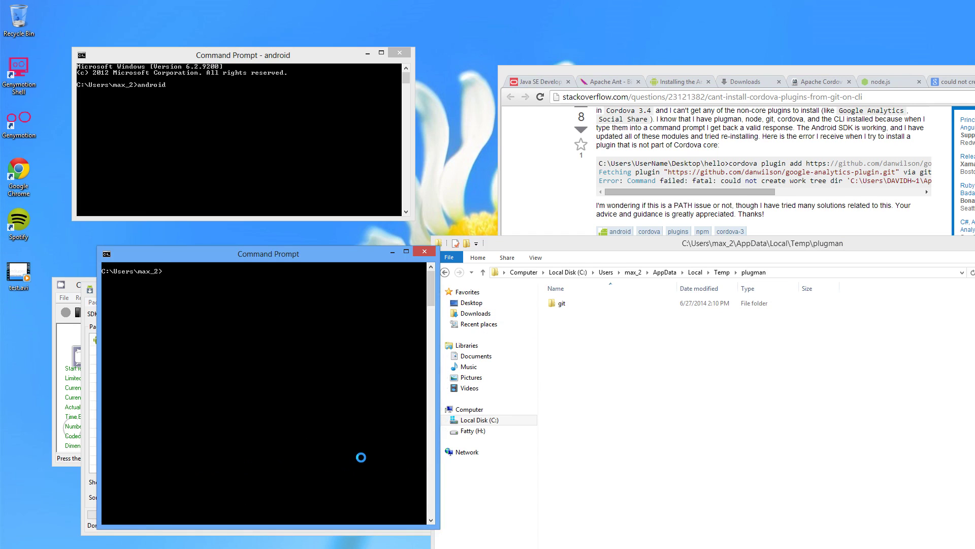
- Go to the user profile folder in File Explorer and delete the myapp folder
left_click(557, 436)
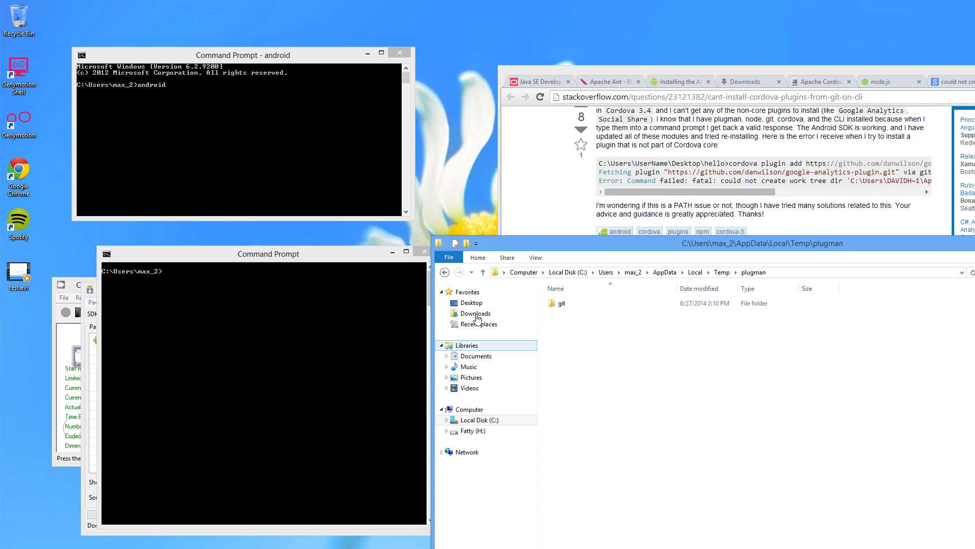
left_click(629, 274)
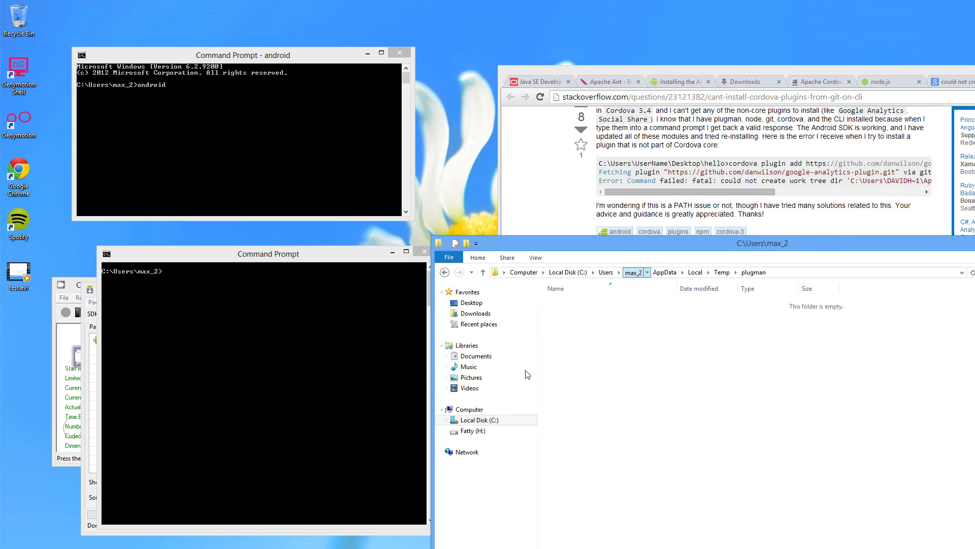
left_click(564, 464)
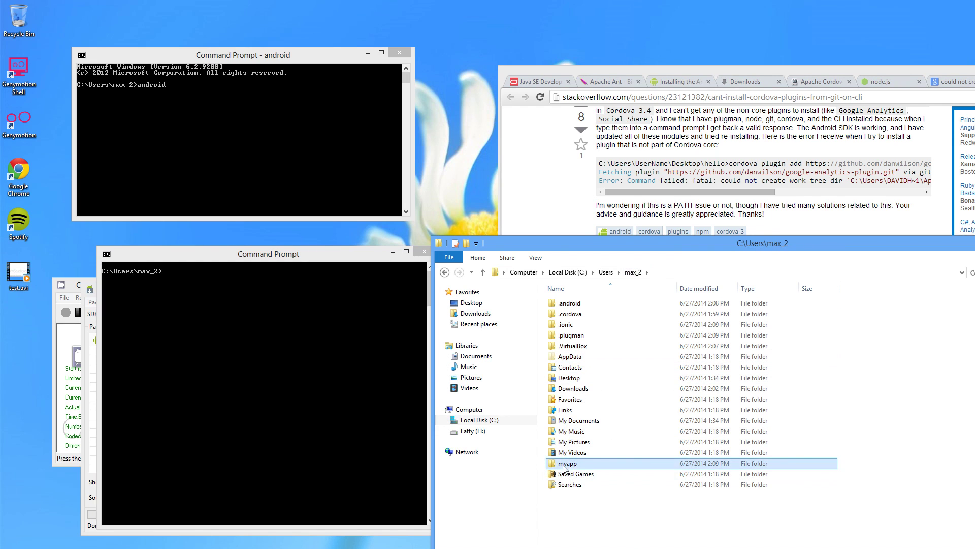
right_click(563, 464)
key("Escape")
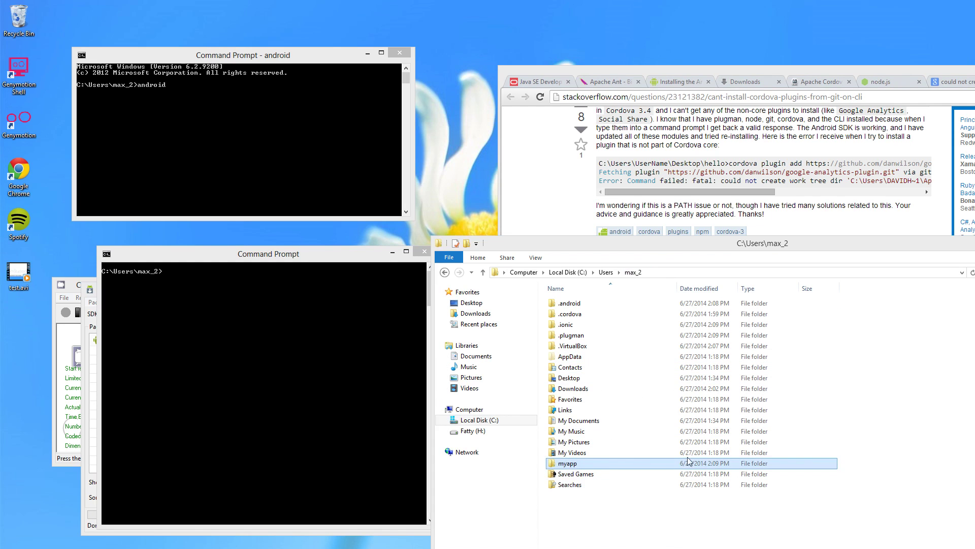
- Clear the Command Prompt and create the Ionic project again with ionic start myapp
left_click(346, 431)
type("cls")
key("Return")
type("ionic start myapp")
key("Return")
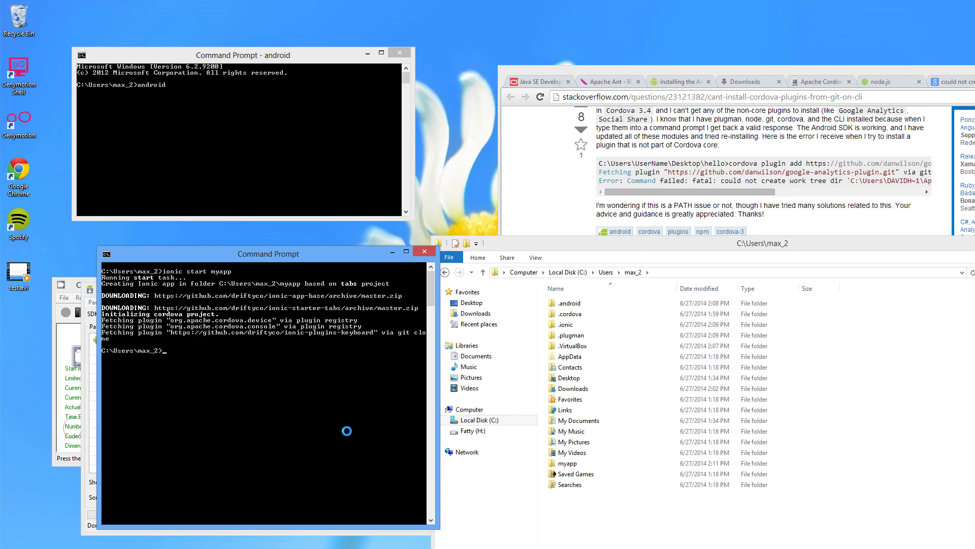
- Change into the myapp project folder in the Command Prompt and list its contents with dir
left_click(542, 196)
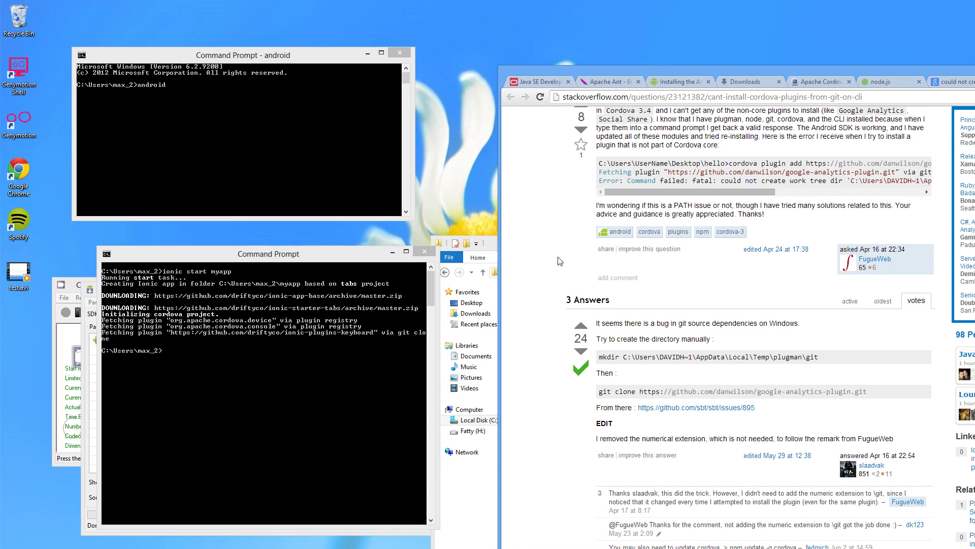
left_click(228, 412)
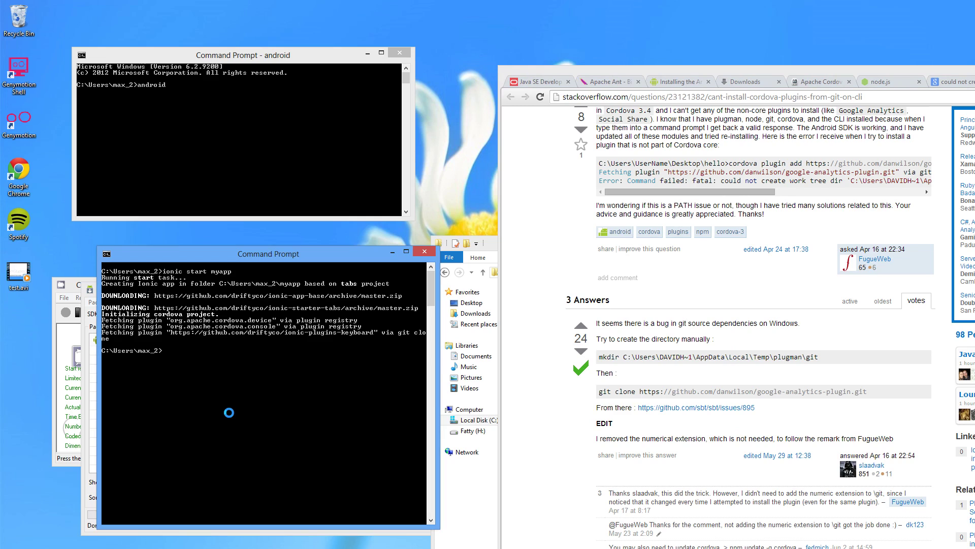
type("cd myapp")
key("Return")
type("dir")
key("Return")
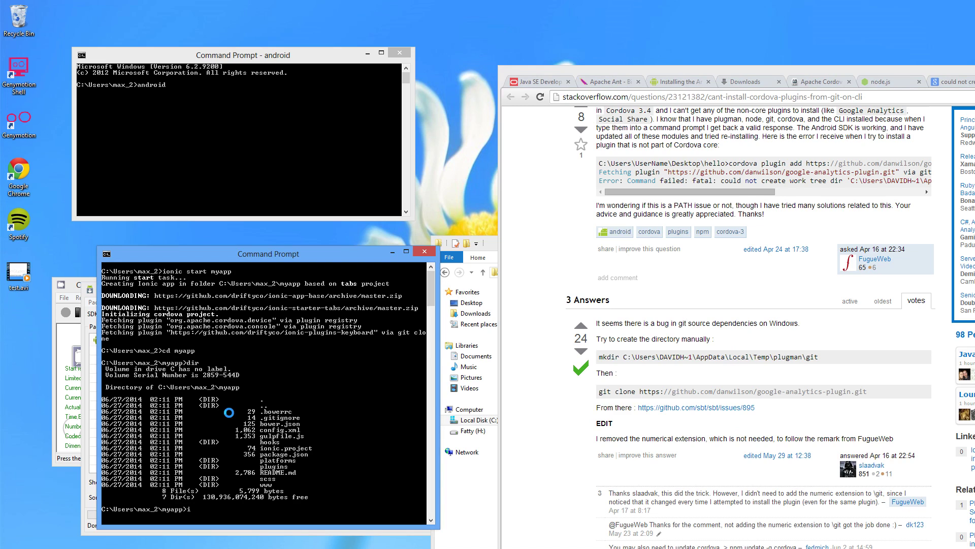
- Run ionic platform add android in the project and review the Cordova Android Platform Guide's new project commands
type("ionic platform add android")
key("Return")
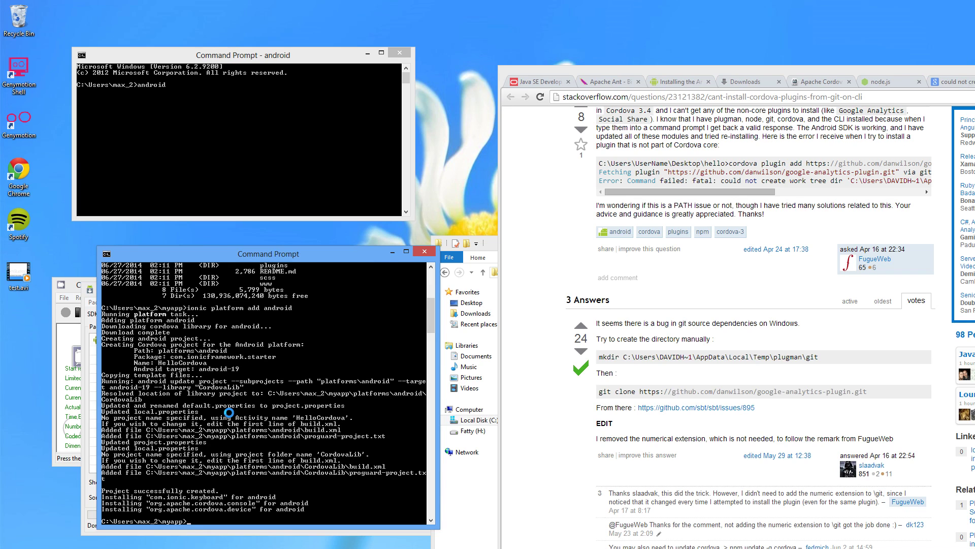
left_click(821, 84)
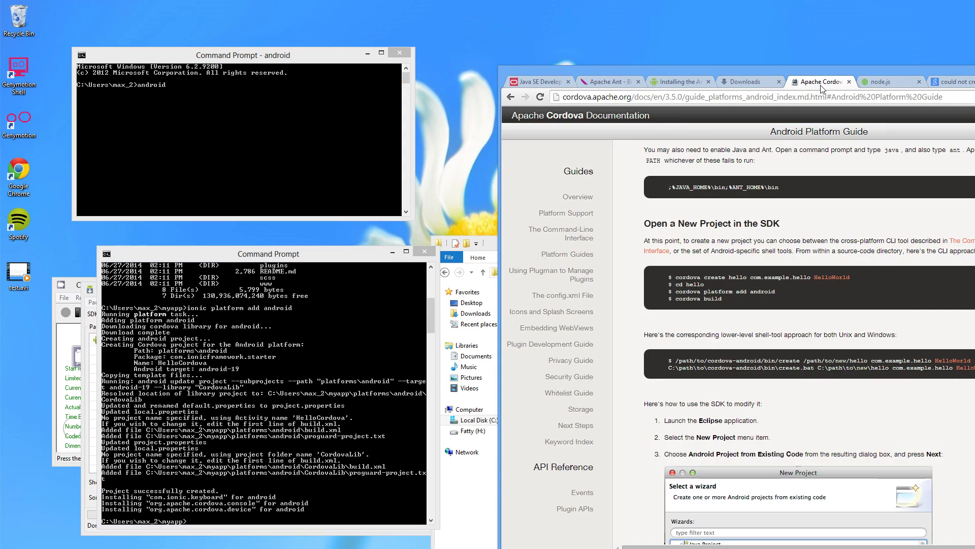
scroll(690, 236, "down", 5)
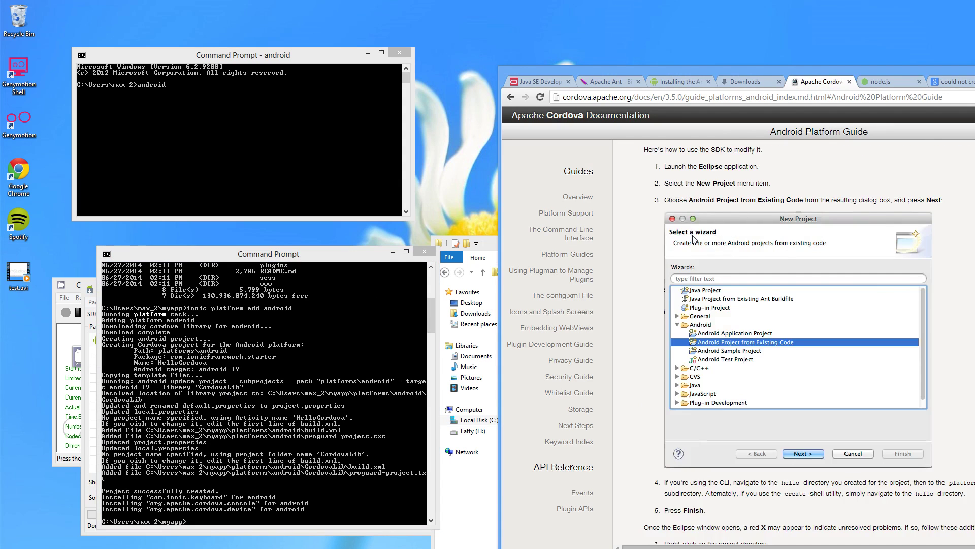
scroll(693, 239, "up", 7)
- Build the project for Android from the Command Prompt with ionic build android
left_click(331, 410)
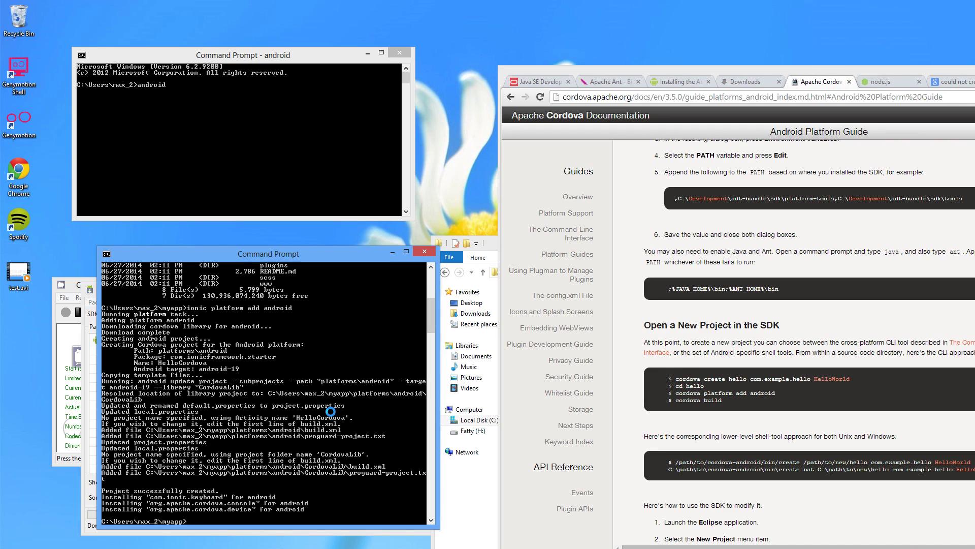
type("ionic build android")
key("Return")
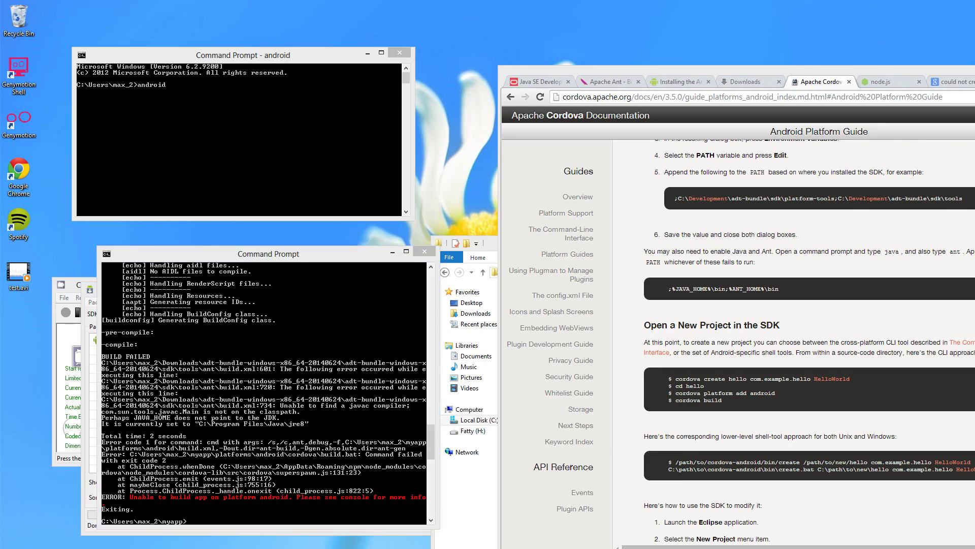
- Open the account's Windows environment variables and start a new user variable named JAVA_HOME
key("alt+Tab")
left_click(176, 368)
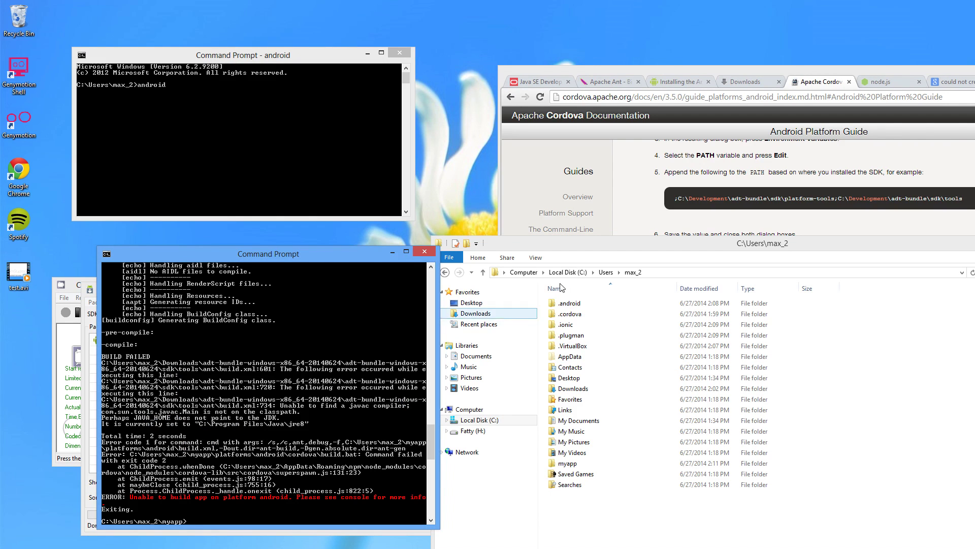
key("super")
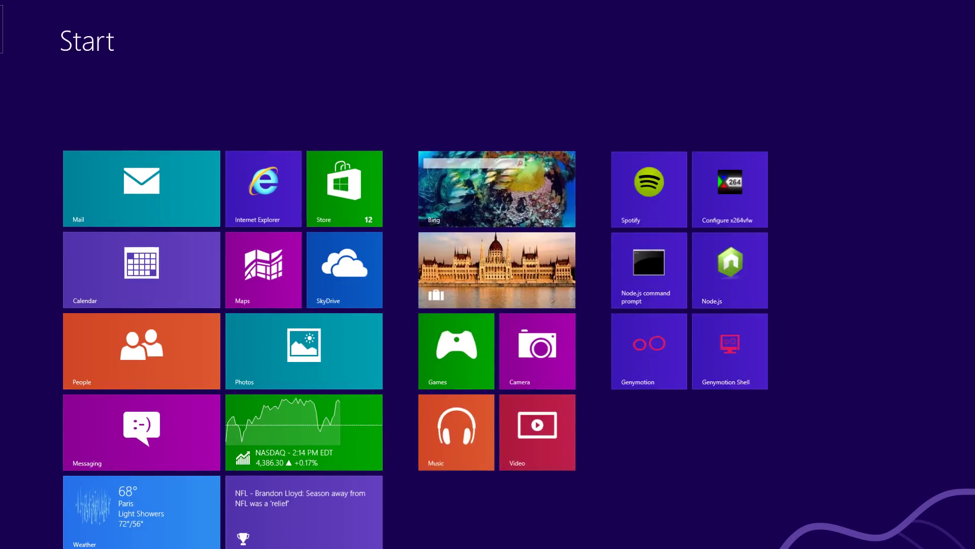
type("environ")
key("super+w")
key("Return")
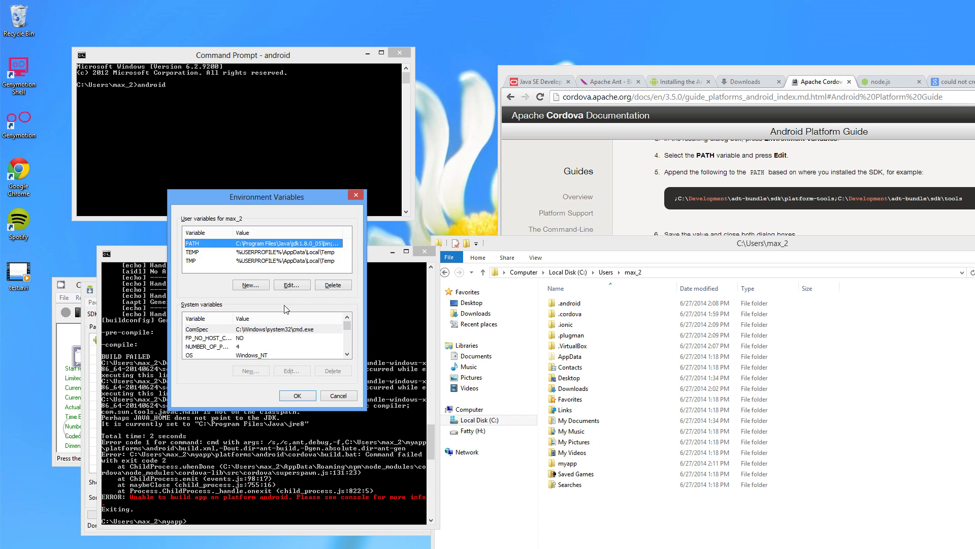
left_click(255, 285)
type("JAVA_HOME")
- Browse in File Explorer to C:\Program Files\Java\jdk1.8.0_05
left_click(623, 315)
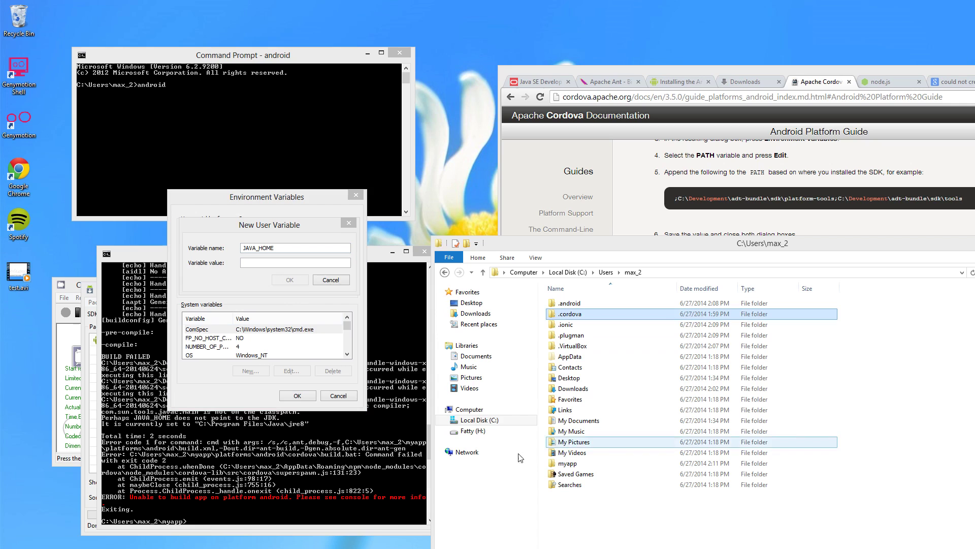
left_click(500, 421)
double_click(569, 399)
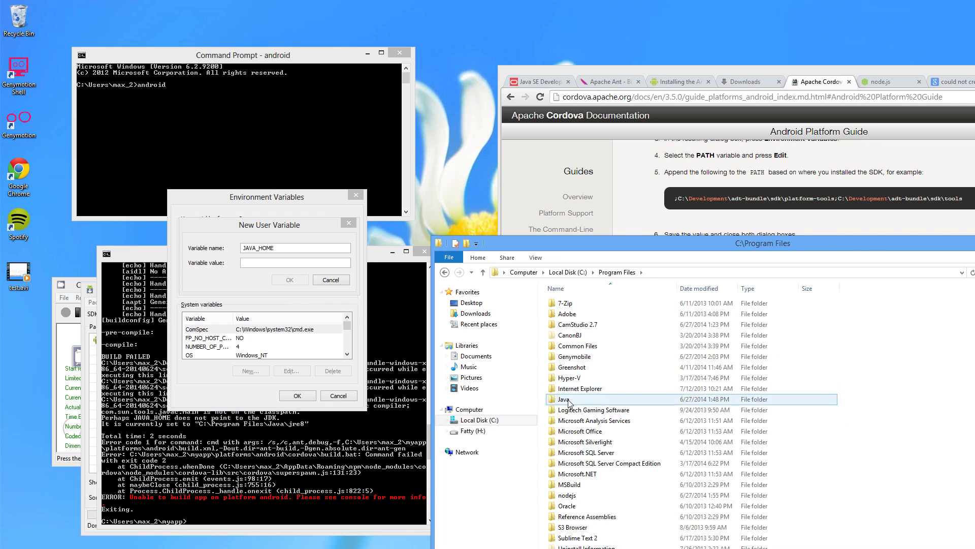
double_click(564, 399)
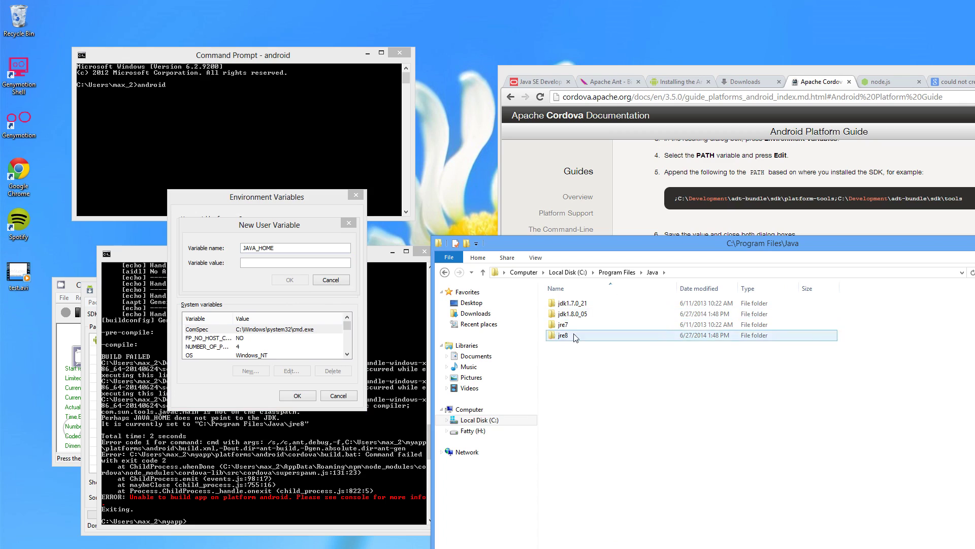
double_click(579, 315)
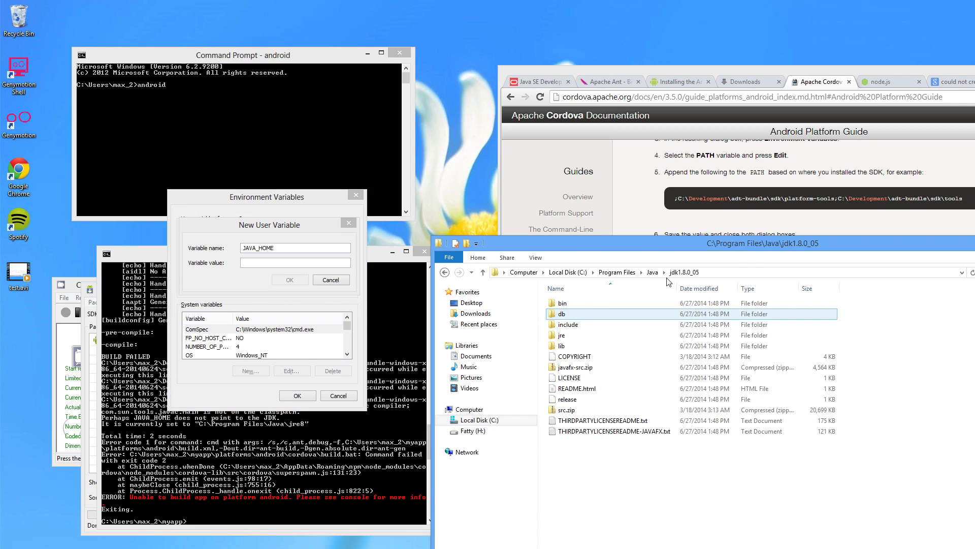
- Copy the JDK folder path C:\Program Files\Java\jdk1.8.0_05 into the JAVA_HOME value and save the environment variables
left_click(750, 274)
key("ctrl+c")
left_click(290, 260)
key("ctrl+v")
left_click(288, 280)
left_click(297, 395)
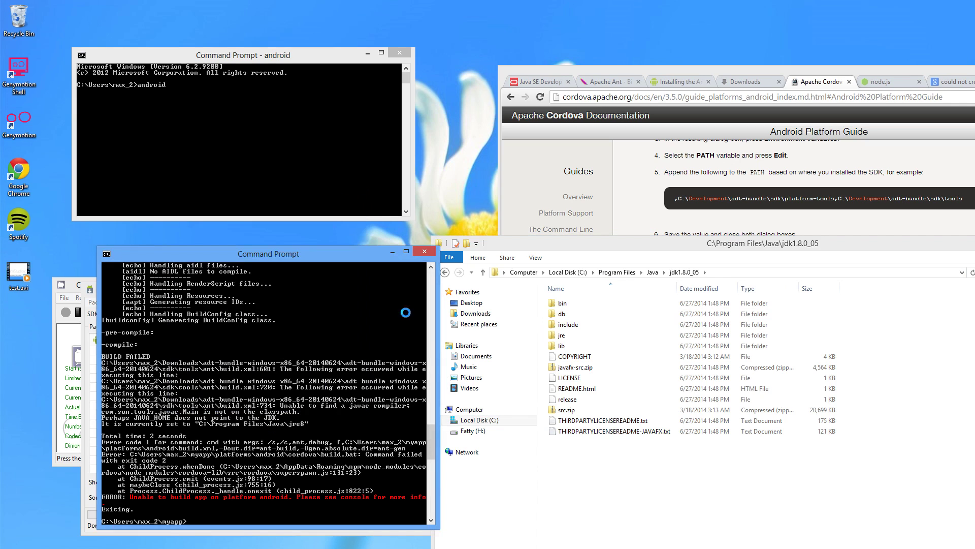
- Close the old project Command Prompt, open a new one, and change to the myapp folder
left_click(424, 251)
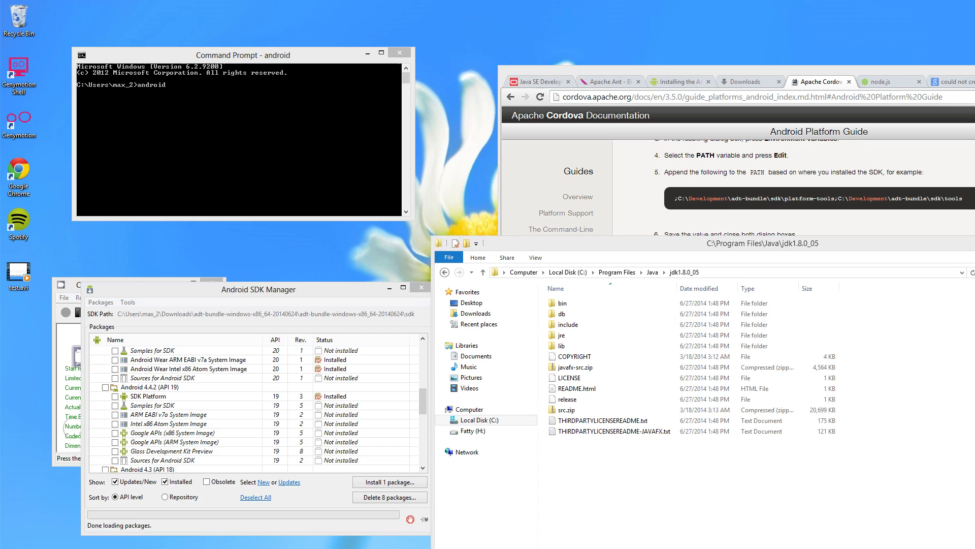
key("super+x")
key("c")
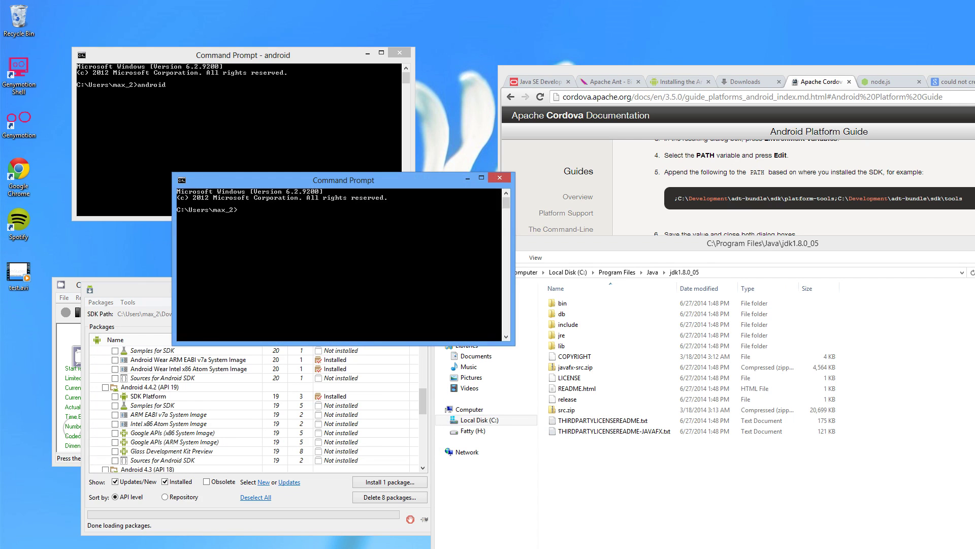
type("cd m")
key("Tab")
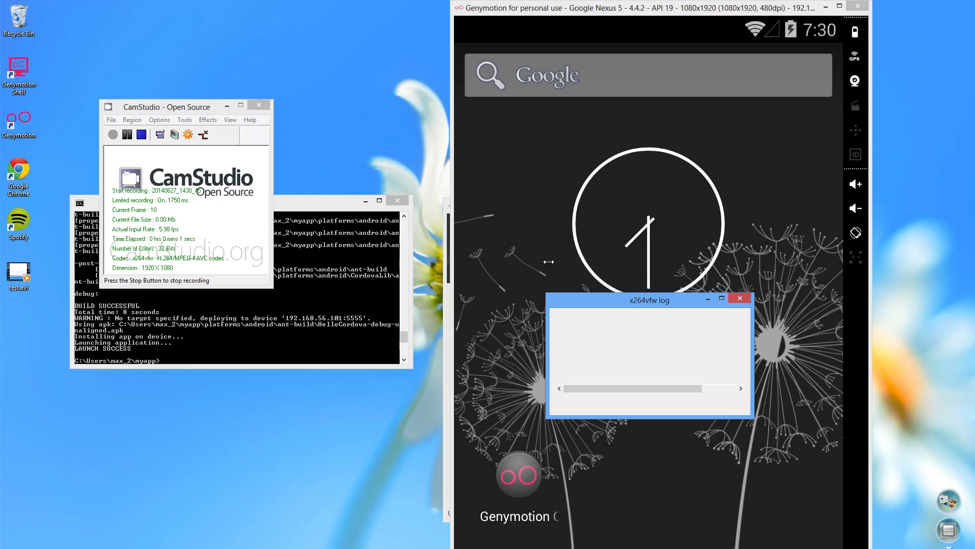
- Rerun ionic run android in the Command Prompt to deploy the app to the Genymotion device
left_click(321, 198)
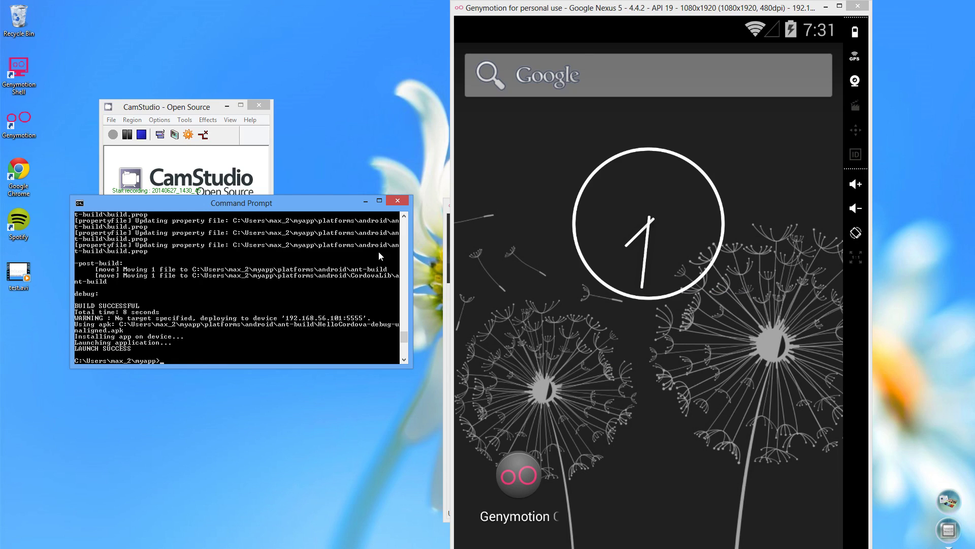
key("Up")
key("Return")
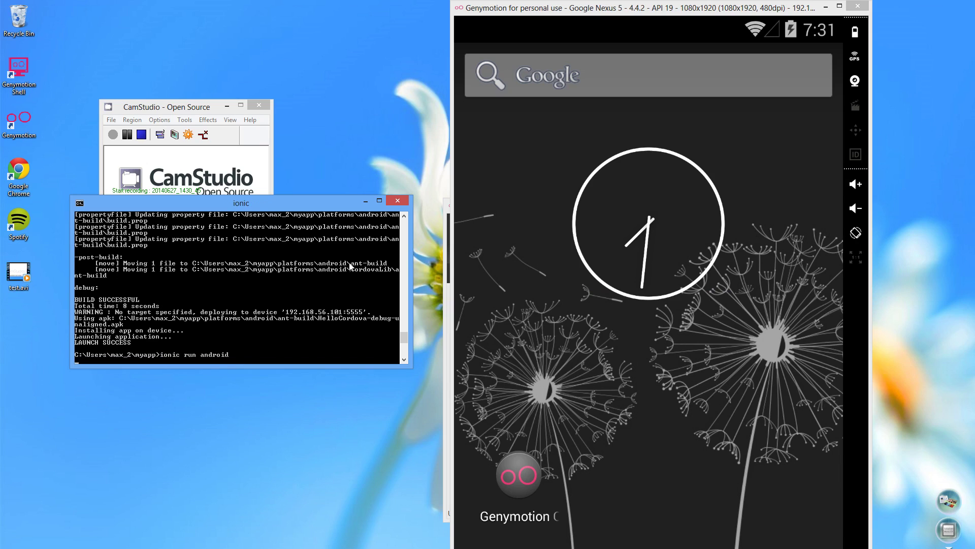